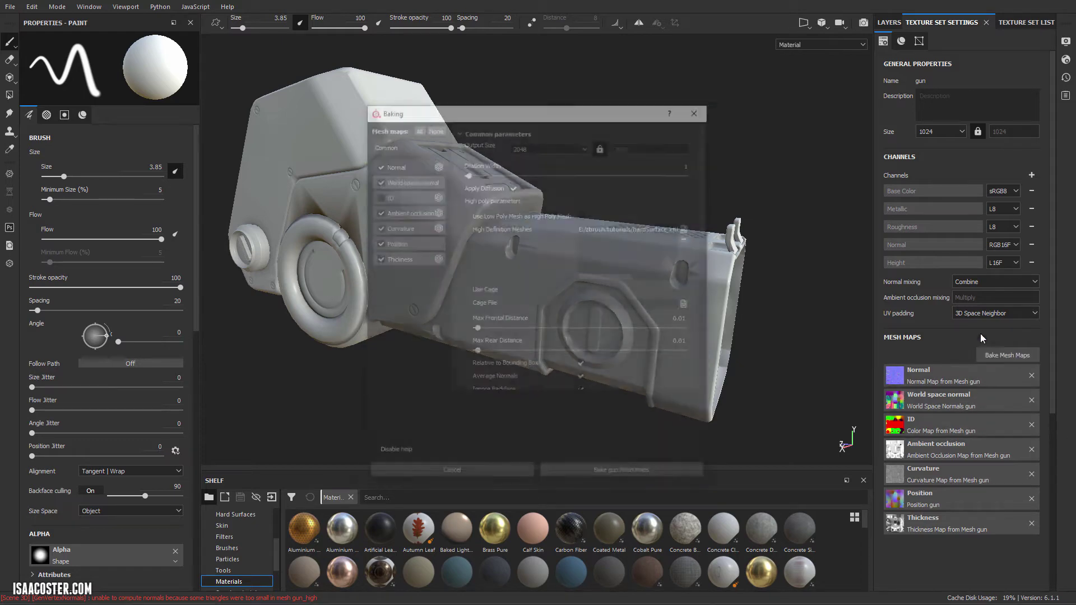
Replace the high definition mesh in the baking settings with gun_high.fbx from the geo folder.
{"action": "left_click_drag", "start_coordinate": [600, 278], "coordinate": [697, 258]}
{"action": "left_click", "coordinate": [673, 229]}
{"action": "left_click", "coordinate": [687, 239]}
{"action": "left_click", "coordinate": [687, 229]}
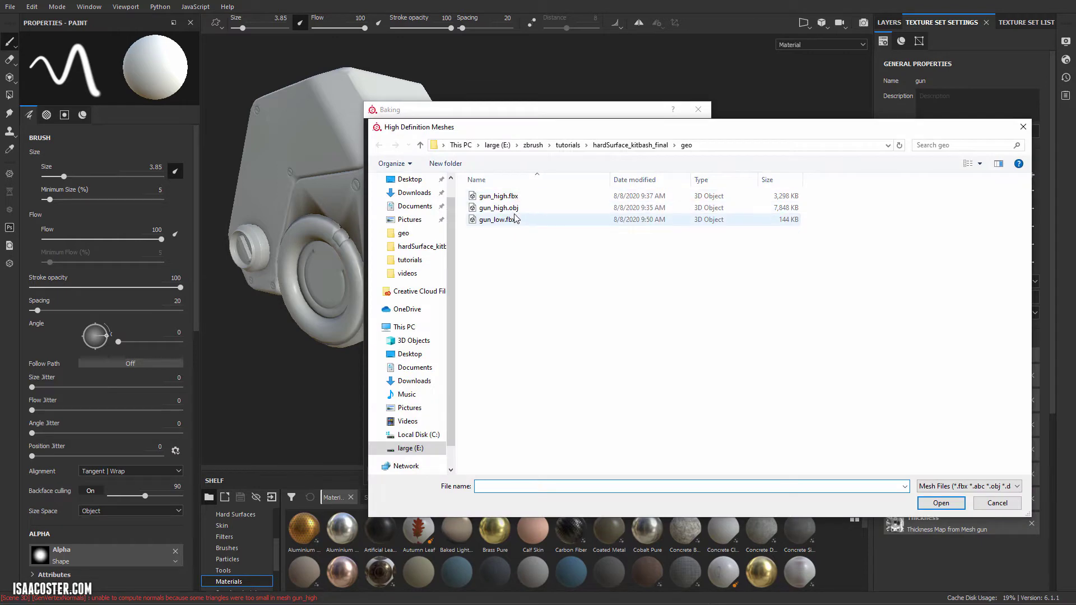
{"action": "left_click", "coordinate": [515, 198]}
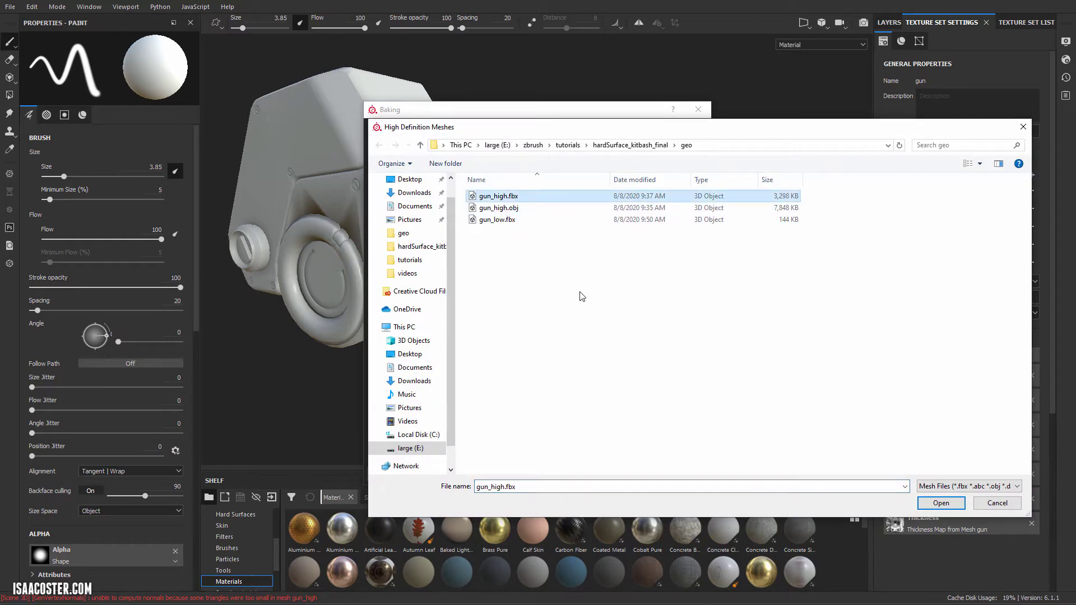
{"action": "left_click", "coordinate": [939, 503]}
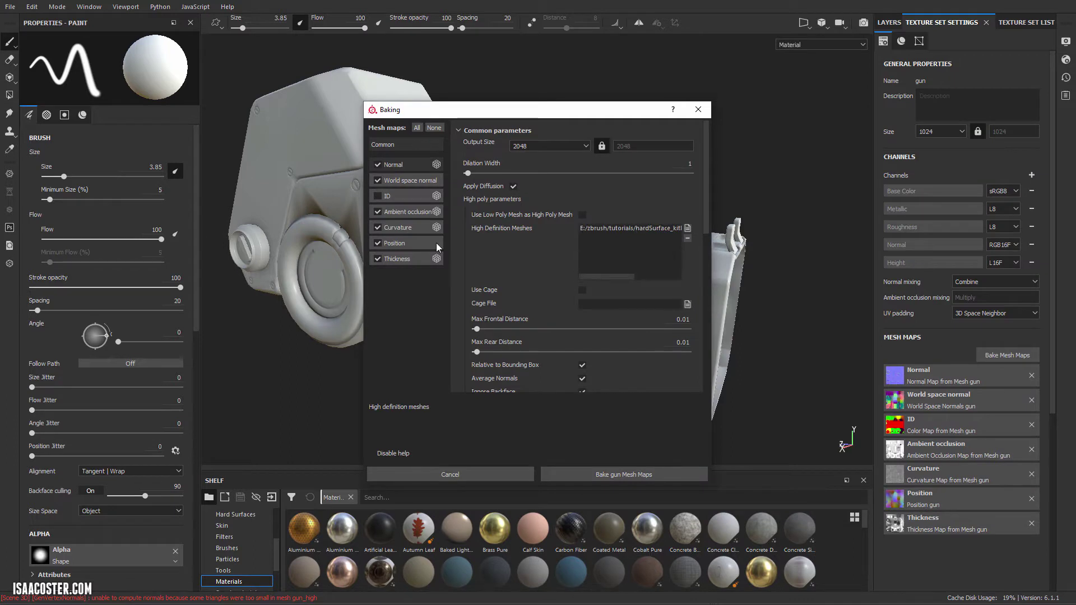
Enable only the ID map for baking, bake the gun mesh maps, and dismiss the finished report.
{"action": "left_click", "coordinate": [377, 195]}
{"action": "left_click", "coordinate": [378, 165]}
{"action": "left_click", "coordinate": [377, 180]}
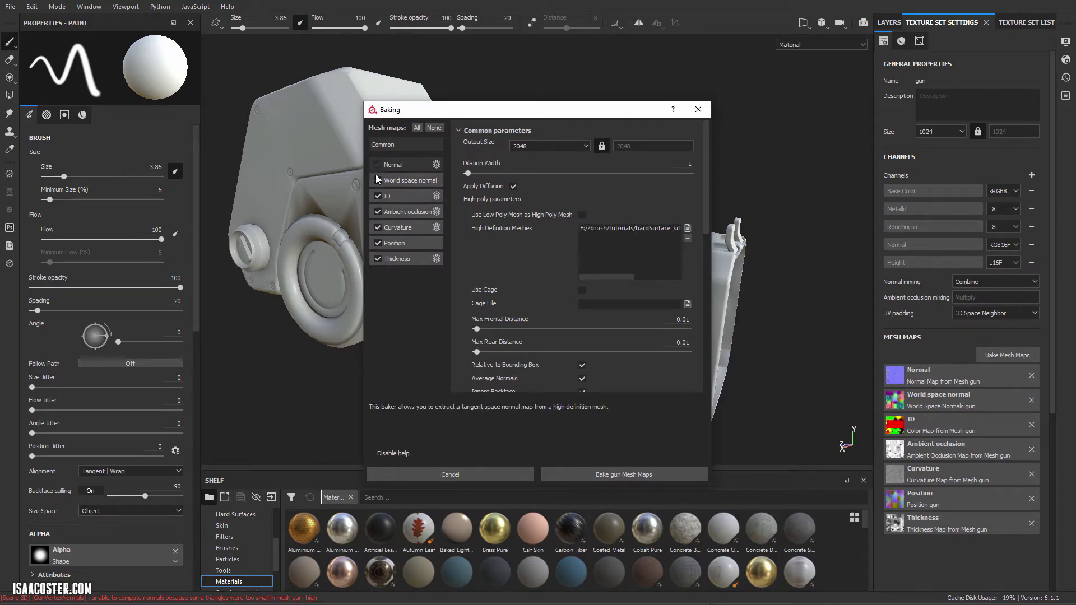
{"action": "left_click", "coordinate": [377, 227]}
{"action": "left_click", "coordinate": [377, 211]}
{"action": "left_click", "coordinate": [378, 243]}
{"action": "left_click", "coordinate": [377, 258]}
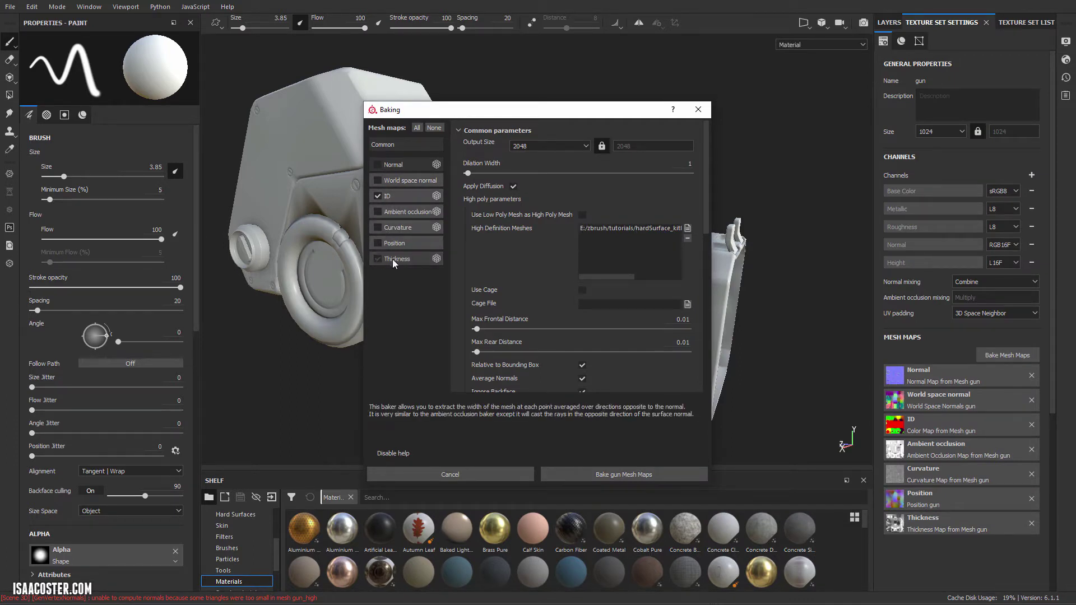
{"action": "left_click", "coordinate": [641, 474]}
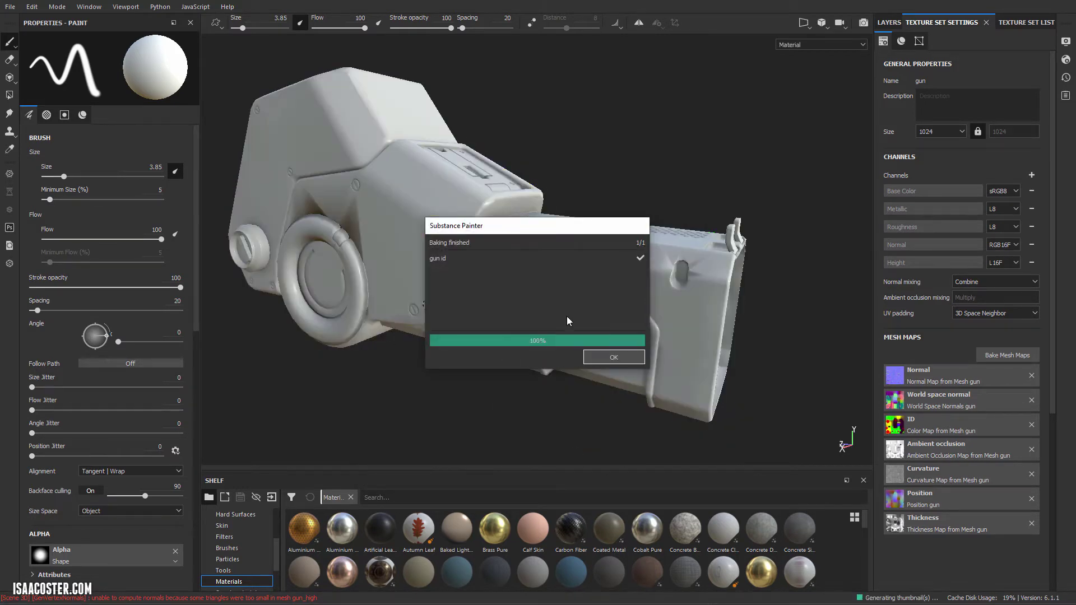
{"action": "left_click", "coordinate": [599, 358]}
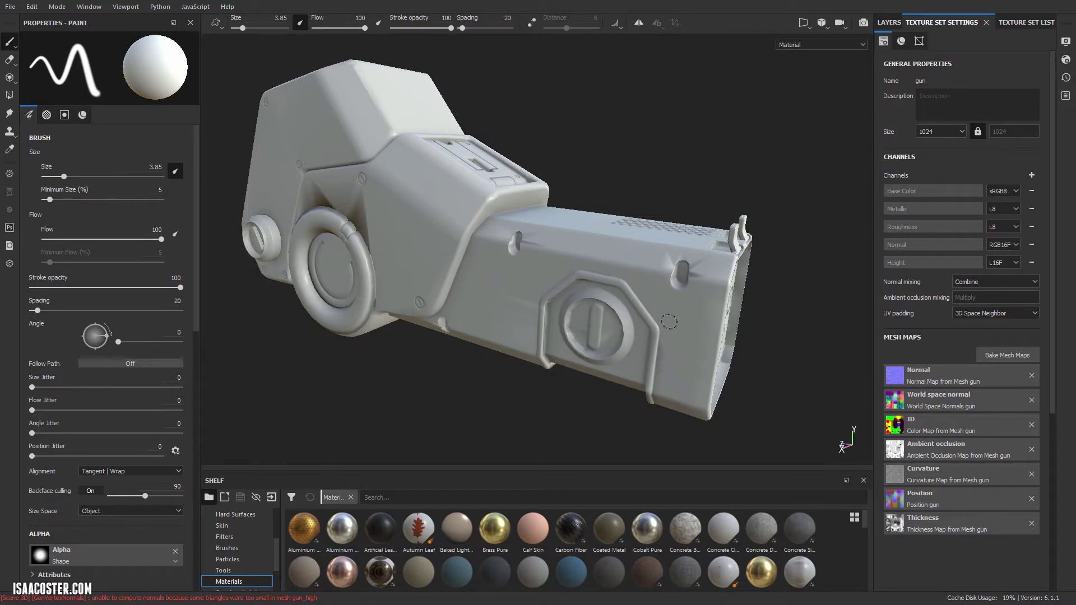
Inspect the baked ID map on the gun model, and return the viewport to the material view.
{"action": "key", "text": "b"}
{"action": "left_click_drag", "start_coordinate": [655, 237], "coordinate": [459, 230], "text": "alt"}
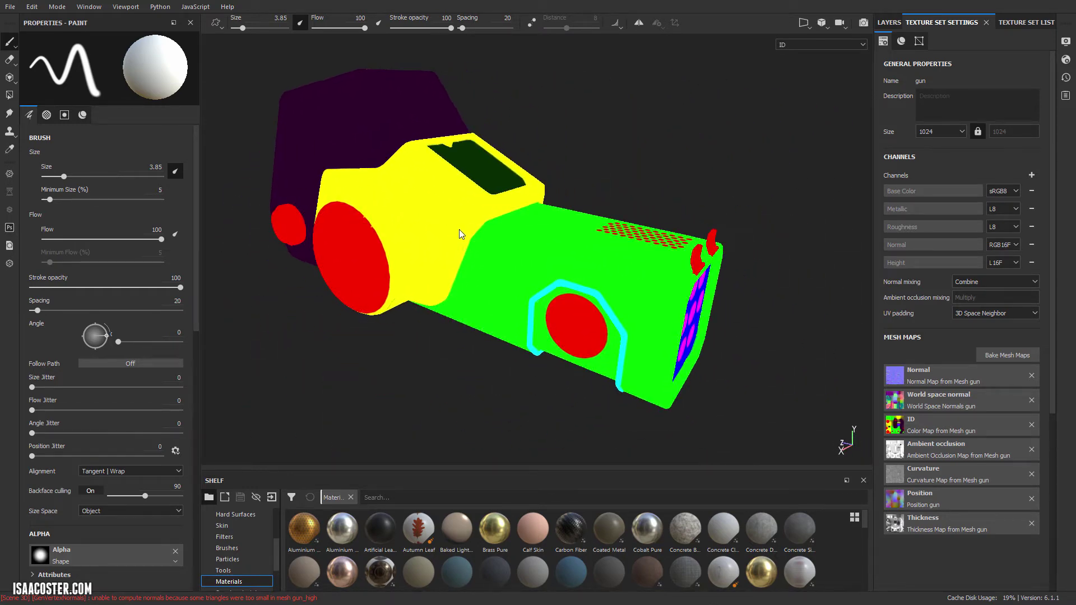
{"action": "key", "text": "m"}
{"action": "middle_click_drag", "start_coordinate": [503, 250], "coordinate": [563, 264], "text": "alt"}
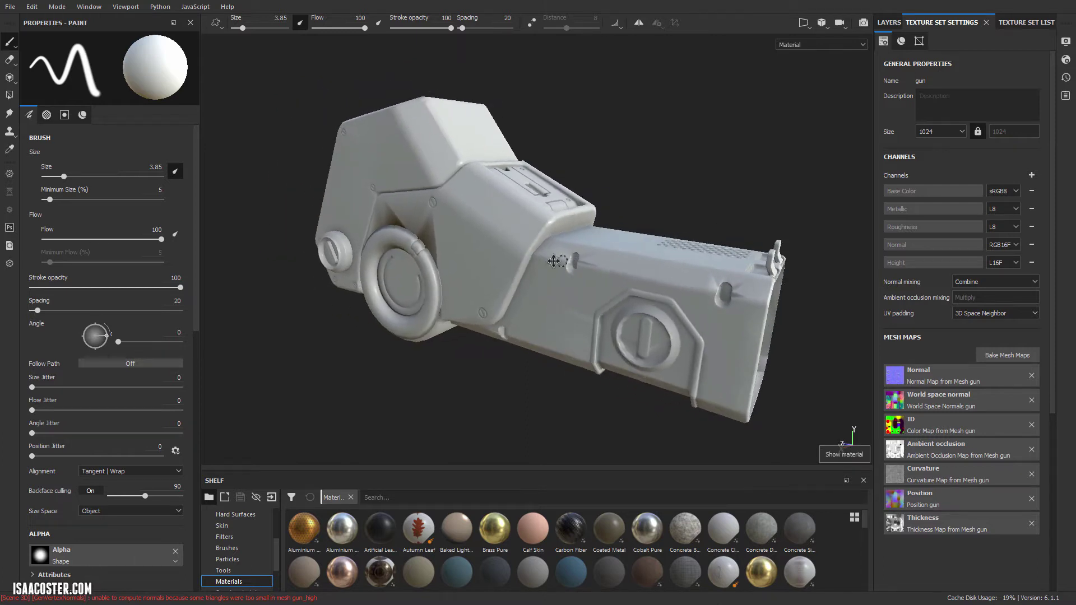
{"action": "left_click_drag", "start_coordinate": [538, 261], "coordinate": [566, 269], "text": "alt"}
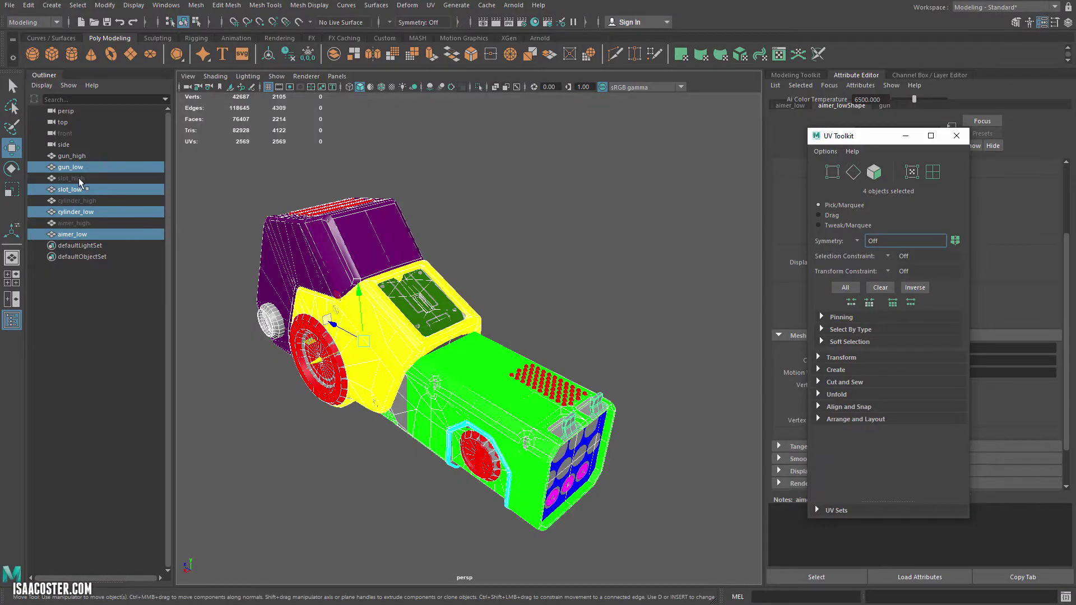
Hide the low-poly meshes gun_low, slot_low, cylinder_low and aimer_low.
{"action": "left_click", "coordinate": [78, 170]}
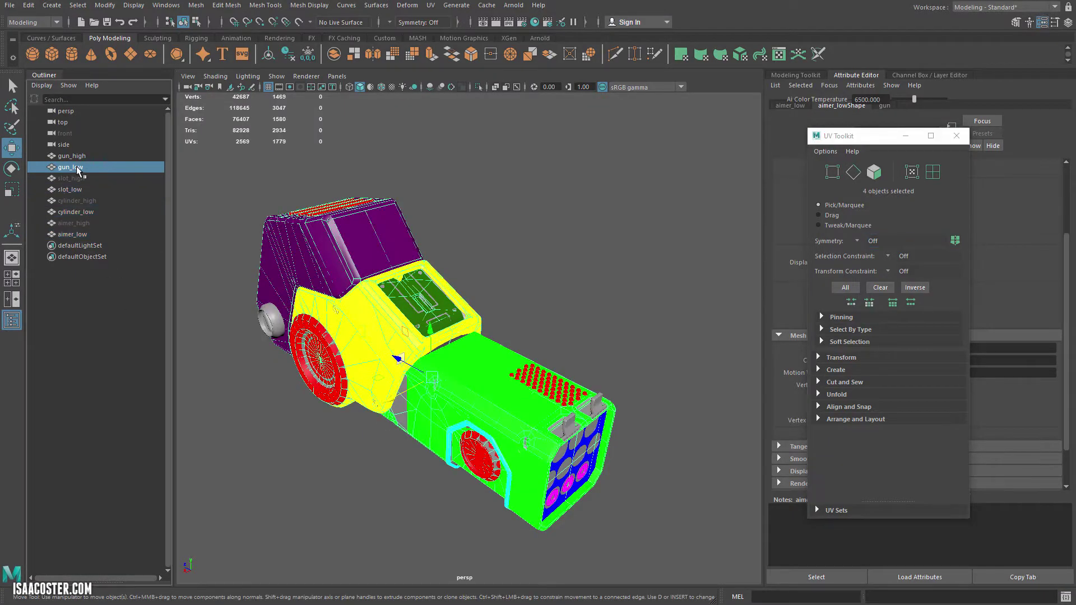
{"action": "left_click", "coordinate": [79, 191], "text": "ctrl"}
{"action": "left_click", "coordinate": [80, 211], "text": "ctrl"}
{"action": "left_click", "coordinate": [80, 237], "text": "ctrl"}
{"action": "key", "text": "ctrl+h"}
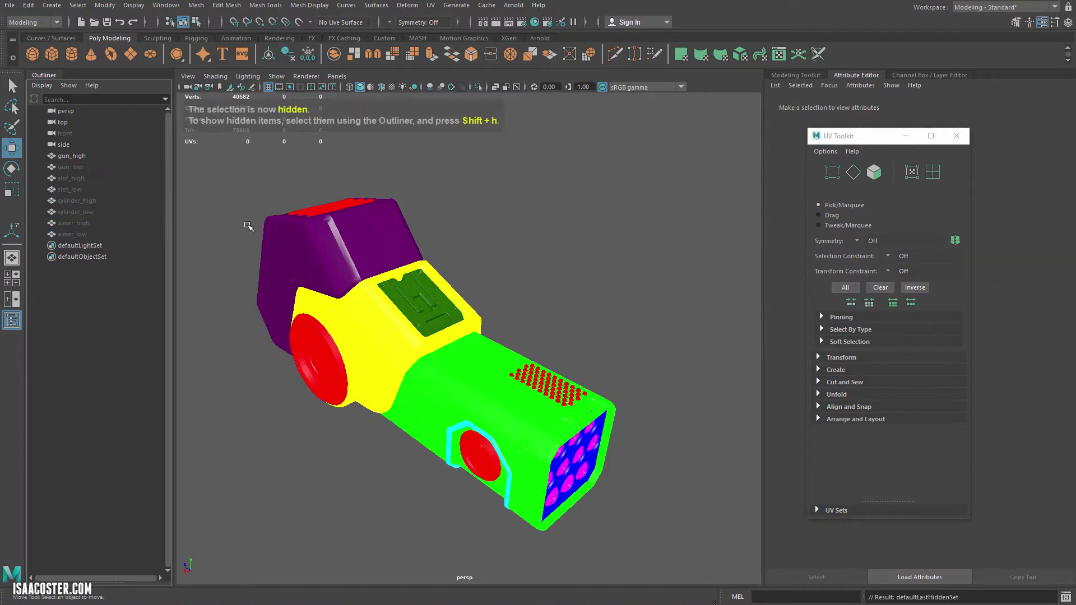
Unhide the high-poly meshes gun_high, slot_high, cylinder_high and aimer_high.
{"action": "left_click", "coordinate": [89, 155]}
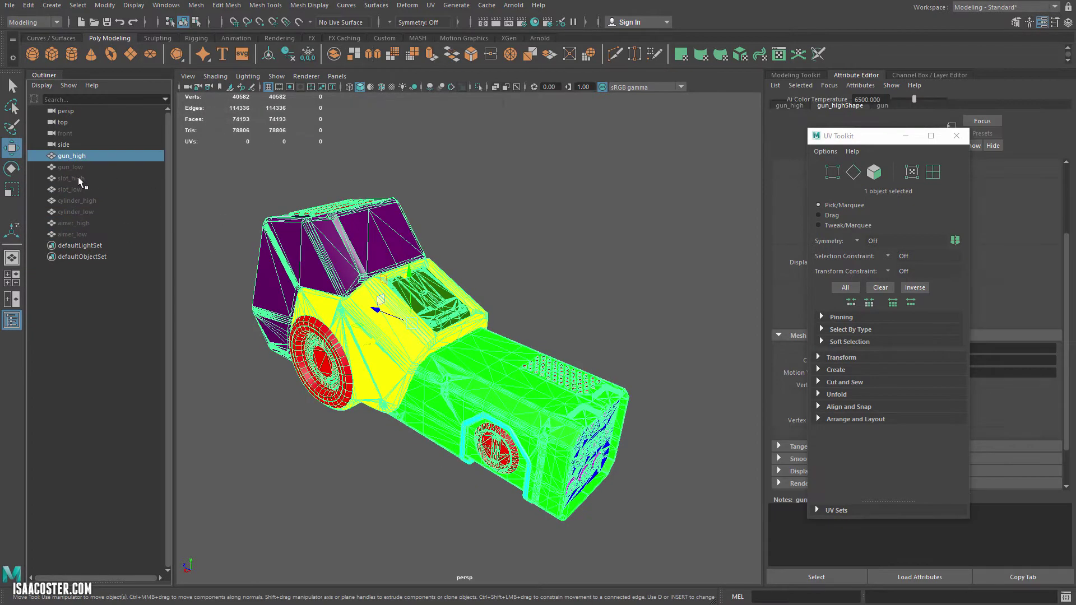
{"action": "left_click", "coordinate": [78, 178], "text": "ctrl"}
{"action": "left_click", "coordinate": [81, 200], "text": "ctrl"}
{"action": "left_click", "coordinate": [82, 222], "text": "ctrl"}
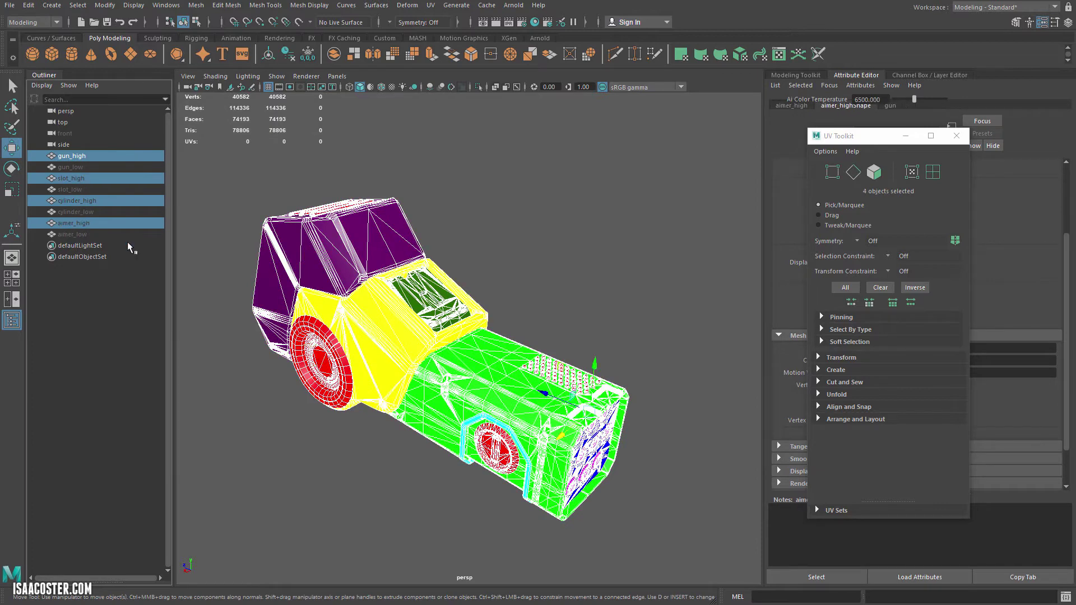
{"action": "key", "text": "ctrl+shift+h"}
Select all visible high-poly meshes and start exporting the selection to the hardSurface_kitbash_final\geo folder.
{"action": "left_click_drag", "start_coordinate": [240, 389], "coordinate": [238, 375], "text": "alt"}
{"action": "left_click", "coordinate": [238, 374]}
{"action": "left_click_drag", "start_coordinate": [215, 158], "coordinate": [710, 539]}
{"action": "left_click", "coordinate": [8, 6]}
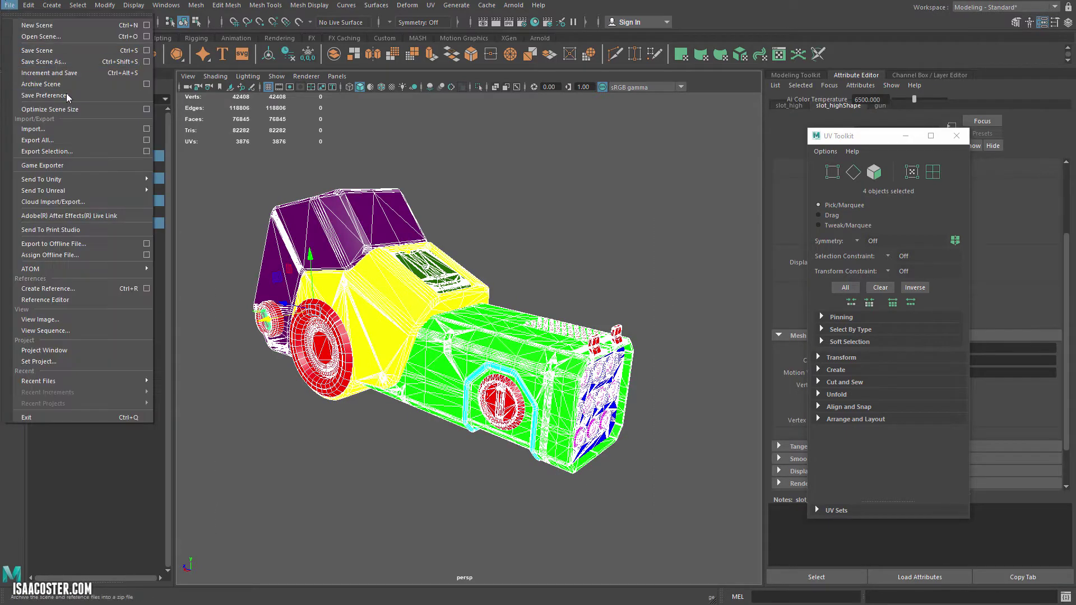
{"action": "left_click", "coordinate": [63, 152]}
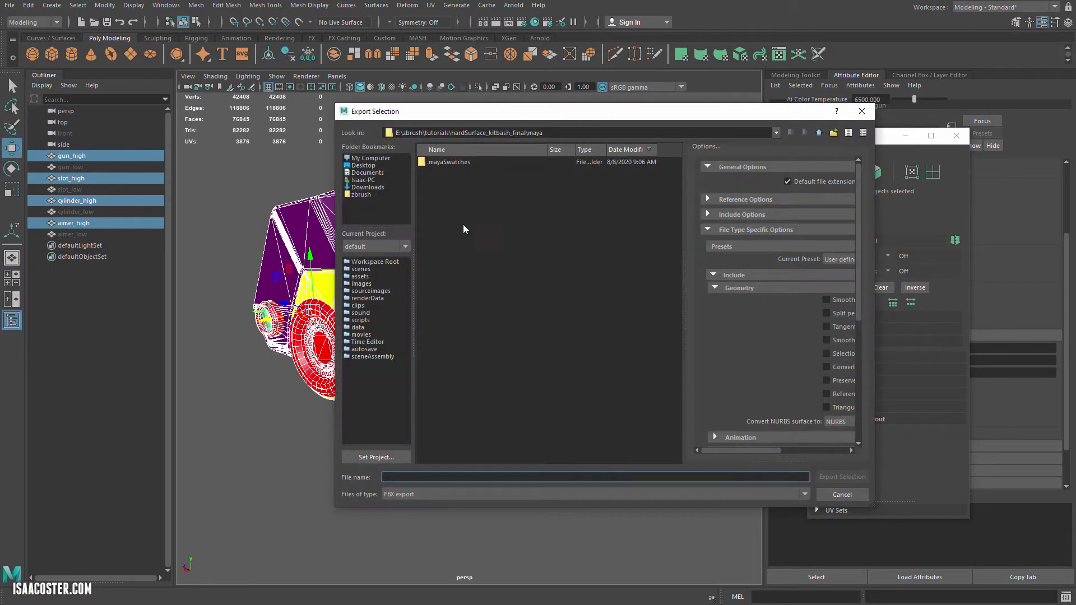
{"action": "left_click", "coordinate": [370, 195]}
{"action": "double_click", "coordinate": [441, 162]}
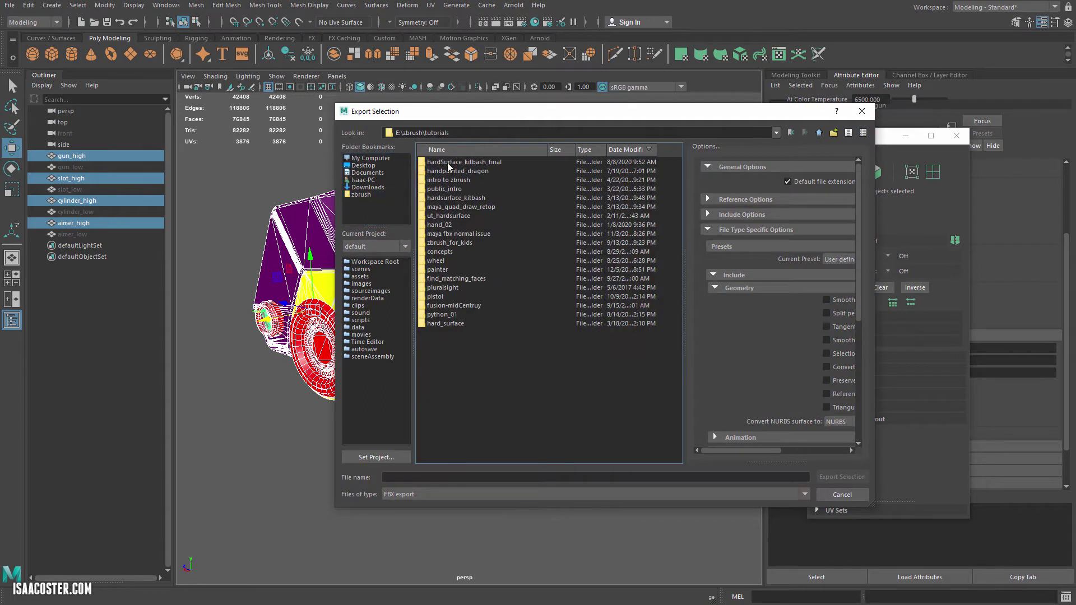
{"action": "double_click", "coordinate": [465, 166]}
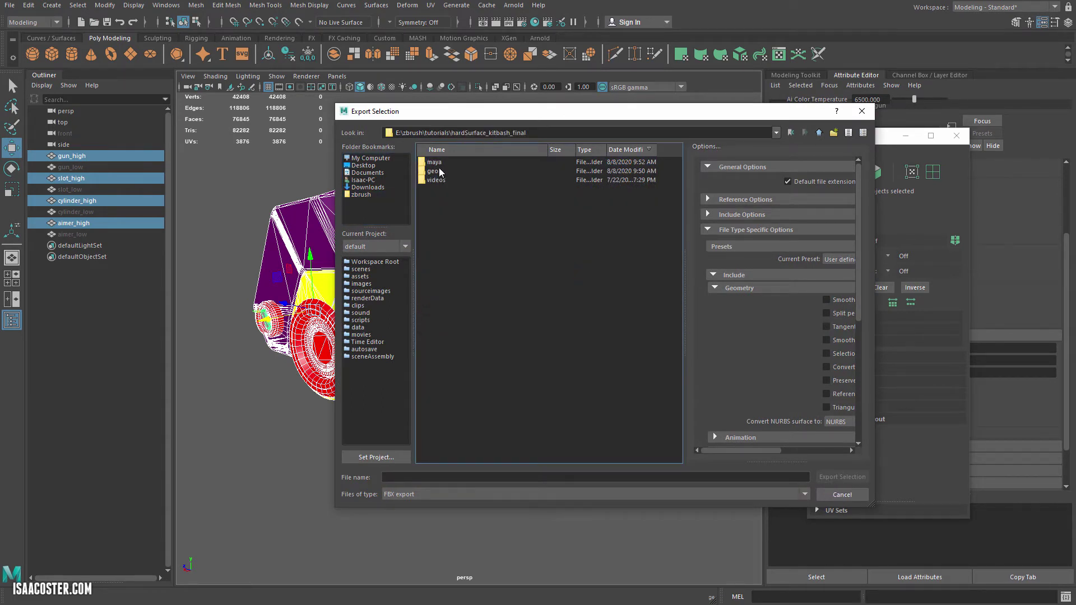
{"action": "double_click", "coordinate": [435, 171]}
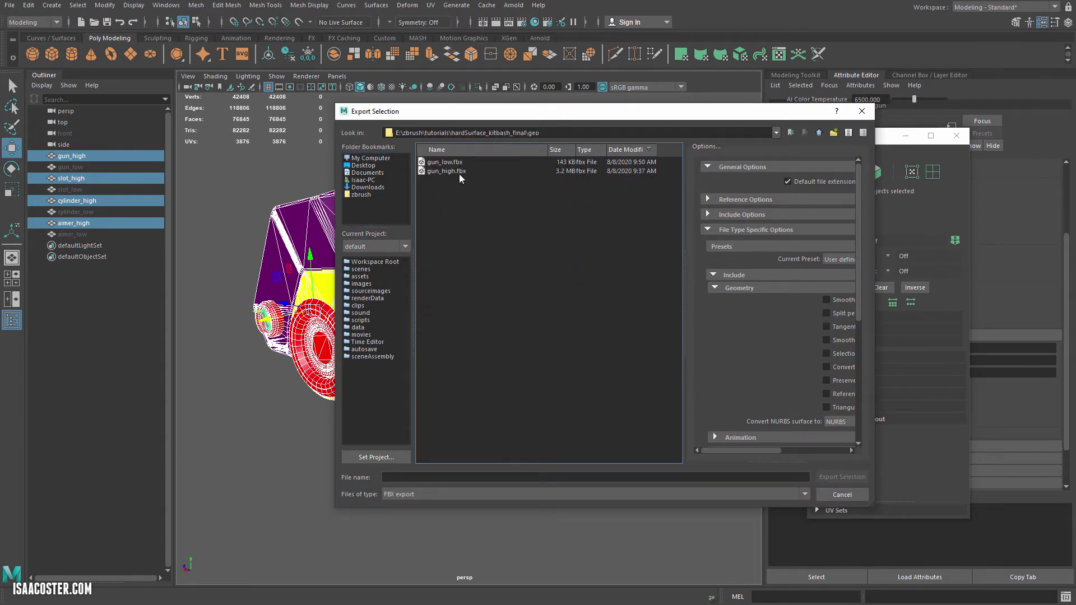
Export the selected meshes in OBJ format as gun_high_obj.obj.
{"action": "left_click", "coordinate": [423, 494]}
{"action": "scroll", "coordinate": [412, 557], "scroll_direction": "down", "scroll_amount": 1}
{"action": "left_click", "coordinate": [399, 571]}
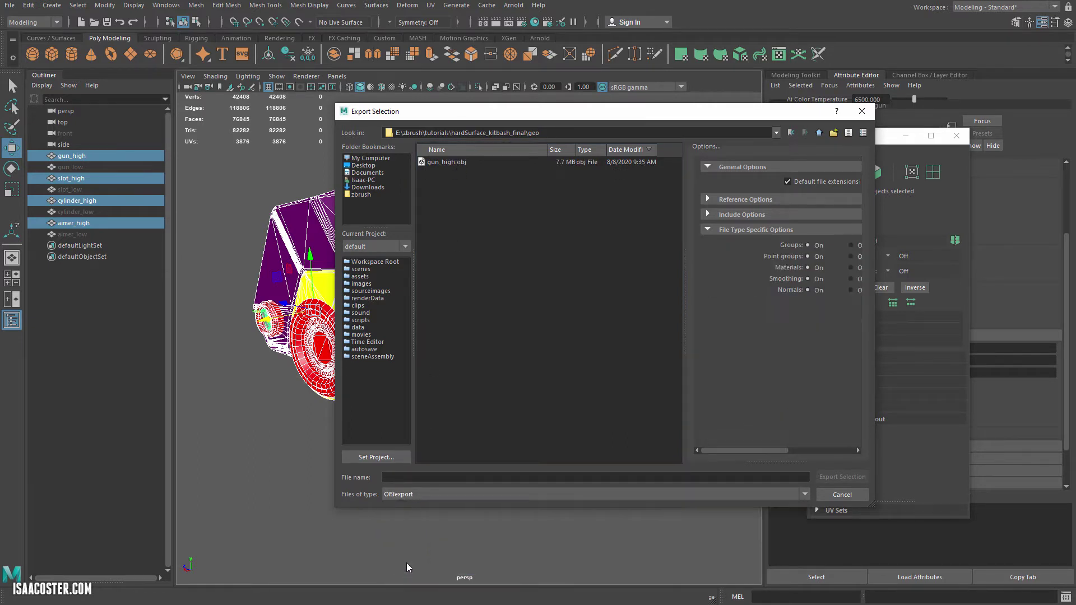
{"action": "left_click", "coordinate": [448, 162]}
{"action": "left_click", "coordinate": [463, 477]}
{"action": "type", "text": "_0"}
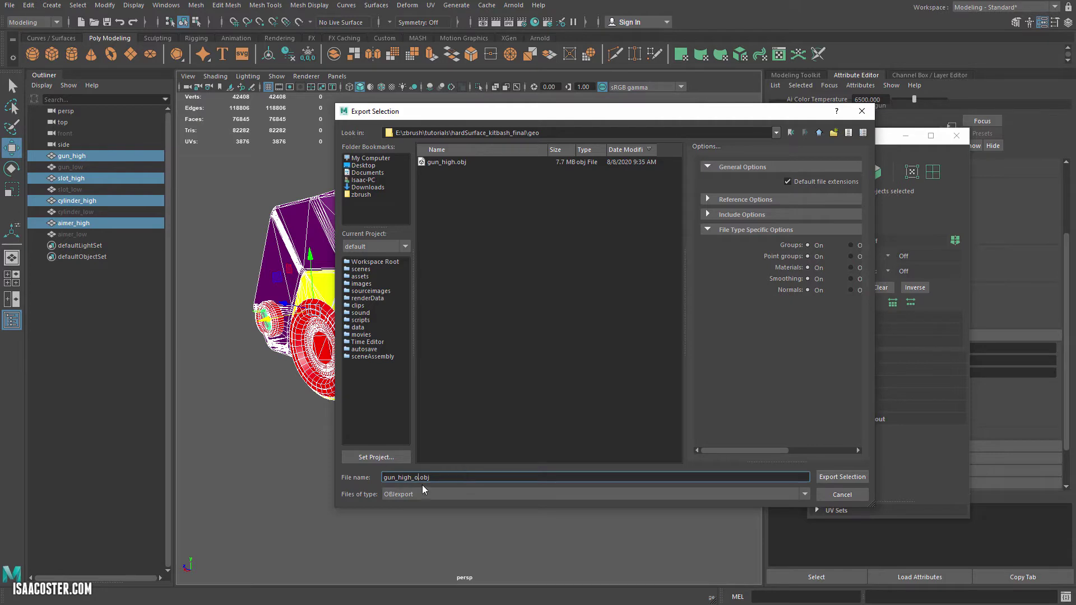
{"action": "left_click", "coordinate": [847, 479]}
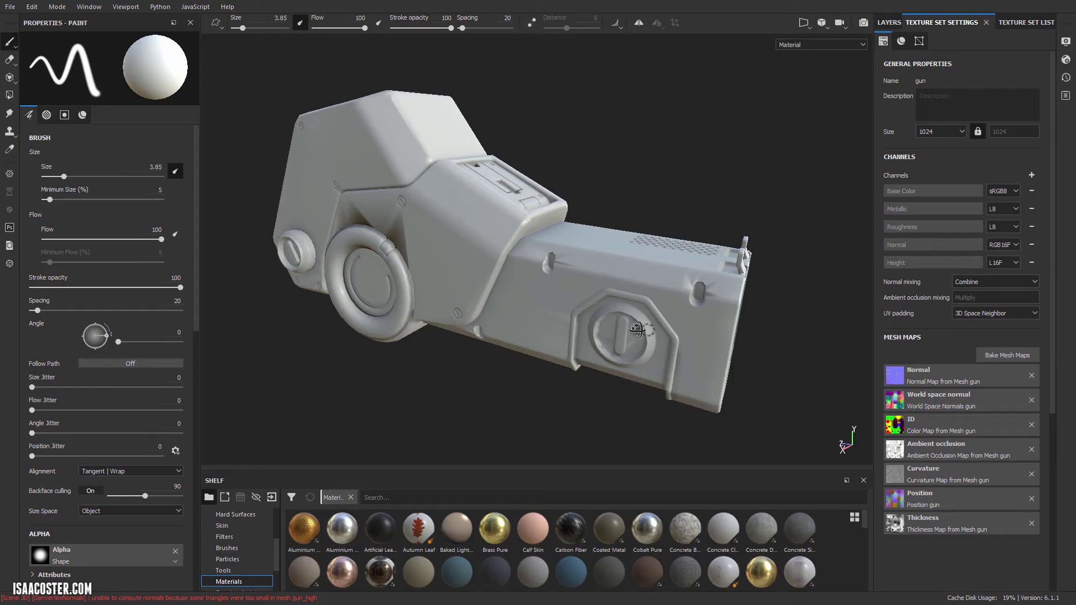
{"action": "left_click", "coordinate": [1007, 355]}
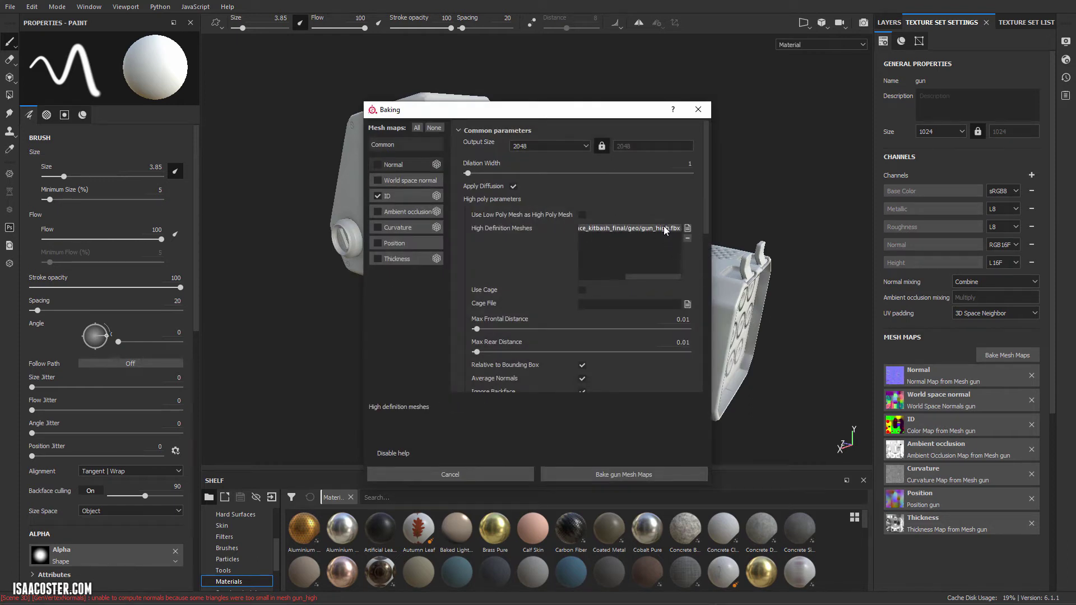
{"action": "left_click", "coordinate": [688, 239]}
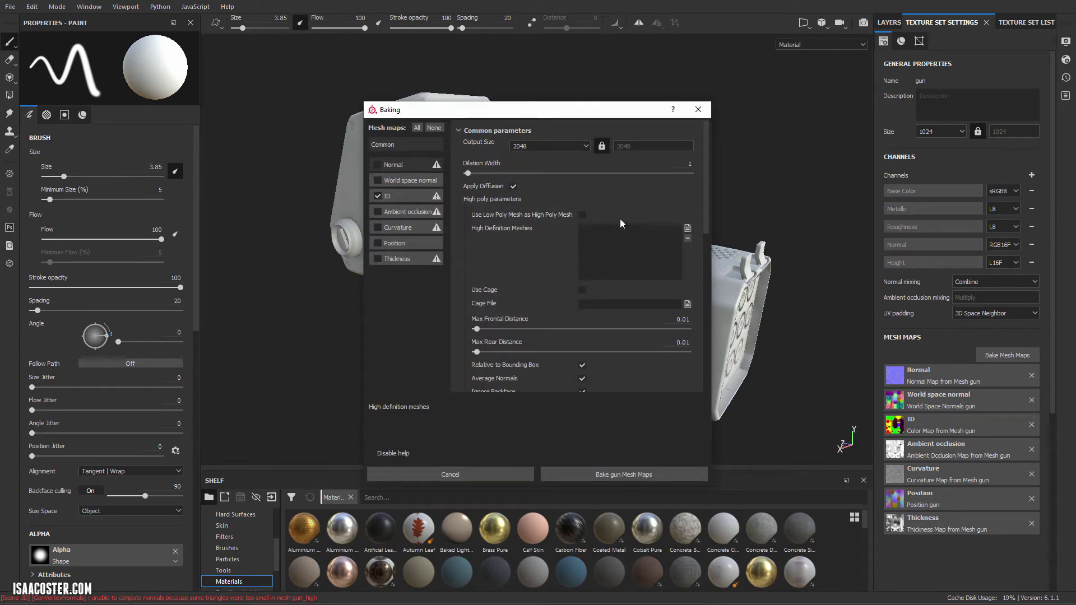
{"action": "left_click_drag", "start_coordinate": [591, 113], "coordinate": [609, 104]}
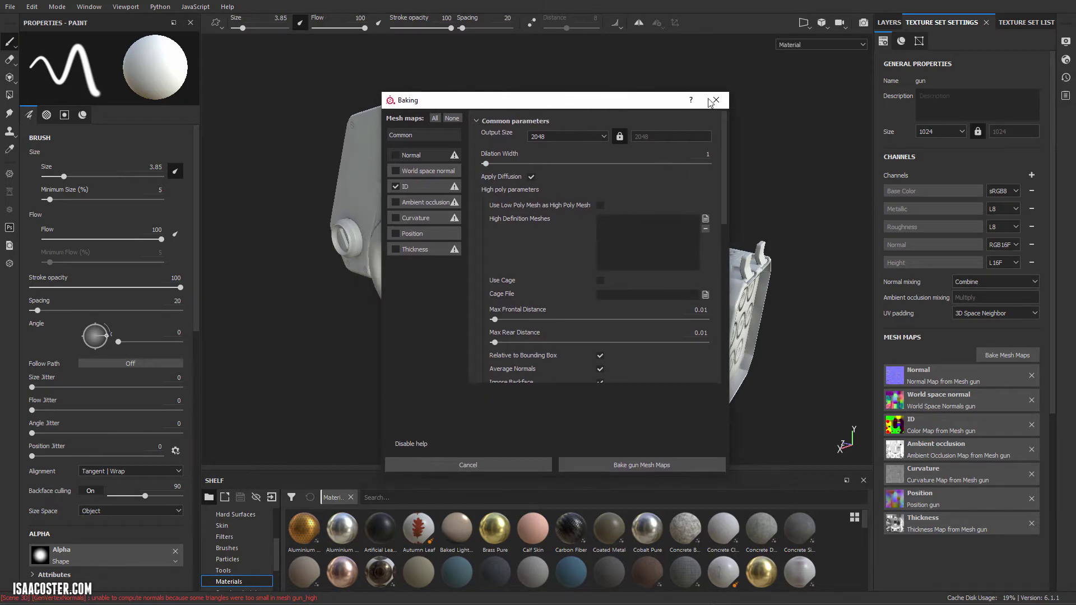
{"action": "left_click", "coordinate": [706, 220]}
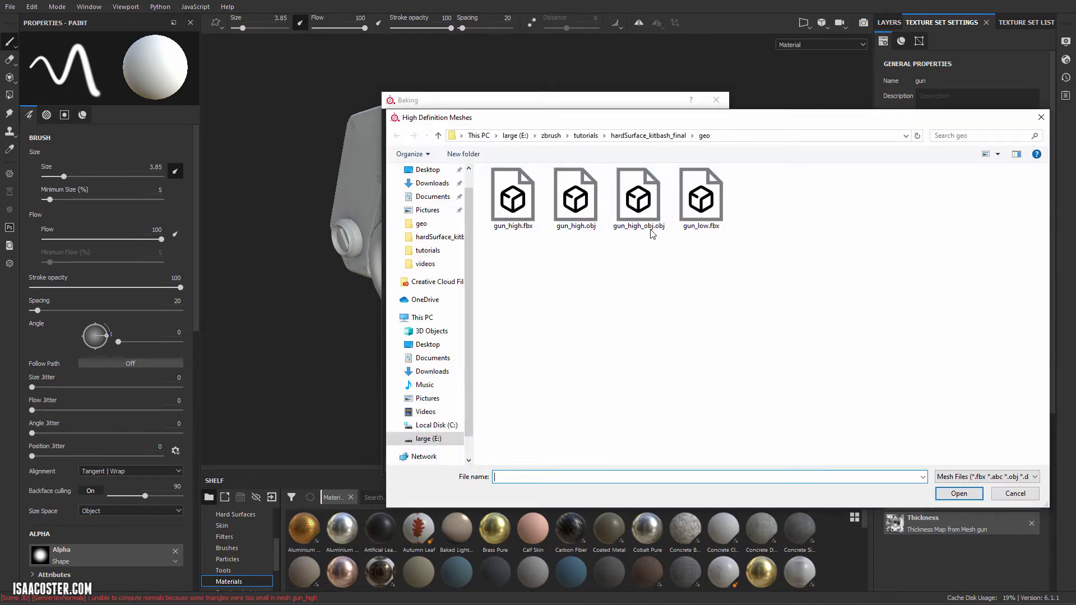
{"action": "left_click", "coordinate": [636, 207]}
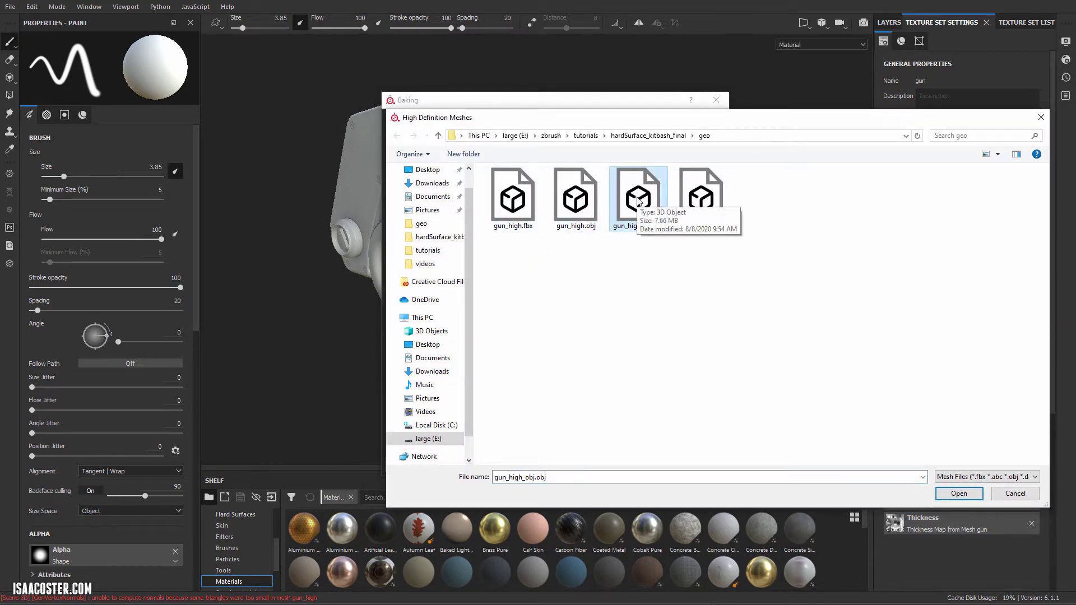
{"action": "double_click", "coordinate": [639, 202]}
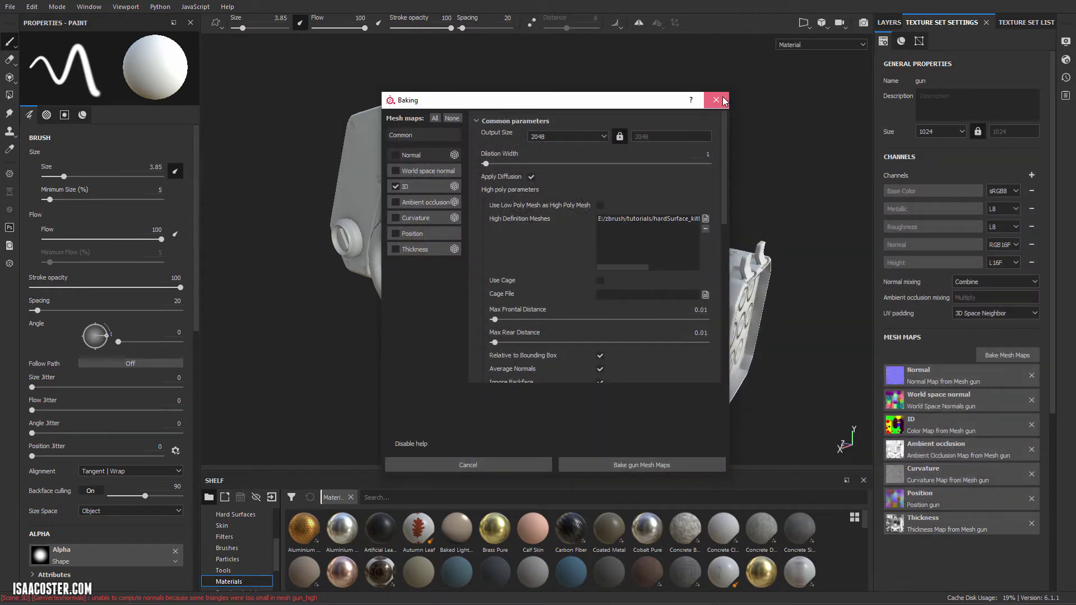
{"action": "left_click", "coordinate": [716, 101]}
{"action": "left_click_drag", "start_coordinate": [561, 250], "coordinate": [476, 253], "text": "alt"}
{"action": "left_click", "coordinate": [58, 6]}
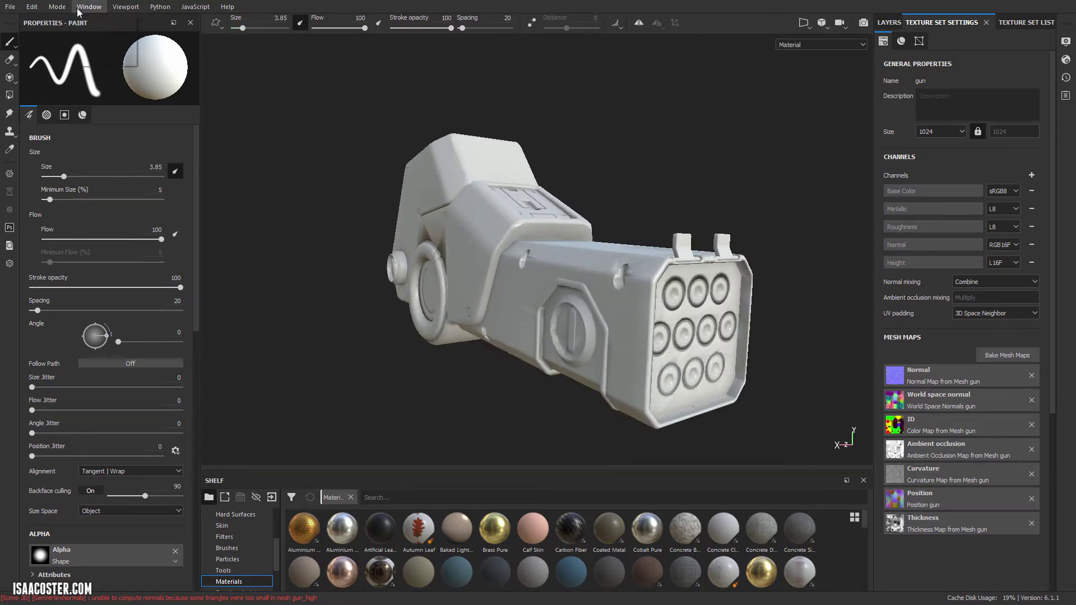
{"action": "left_click", "coordinate": [329, 171]}
{"action": "mouse_move", "coordinate": [328, 172]}
{"action": "left_mouse_down", "text": "alt"}
{"action": "mouse_move", "coordinate": [357, 192]}
{"action": "mouse_move", "coordinate": [504, 240]}
{"action": "left_mouse_up", "text": "alt"}
Open the baking settings and enable every mesh map except ID.
{"action": "left_click", "coordinate": [996, 355]}
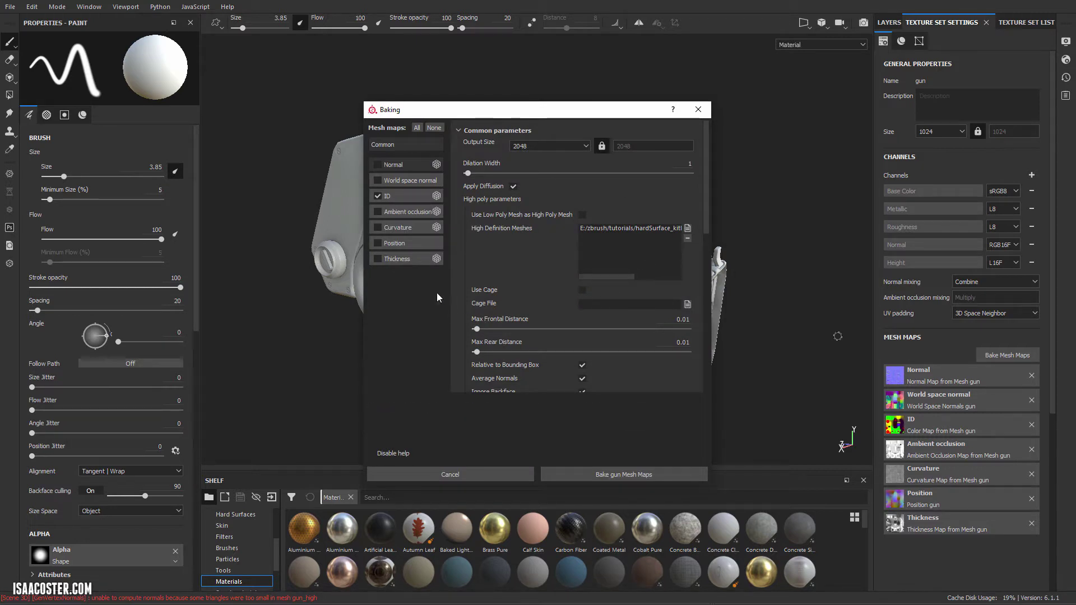
{"action": "left_click", "coordinate": [378, 164]}
{"action": "left_click", "coordinate": [379, 180]}
{"action": "left_click", "coordinate": [381, 196]}
{"action": "left_click", "coordinate": [380, 211]}
{"action": "left_click", "coordinate": [378, 227]}
{"action": "left_click", "coordinate": [378, 243]}
{"action": "left_click", "coordinate": [378, 259]}
Delete the old gun_high.obj file from the geo folder and replace the high definition mesh with gun_high_obj.obj.
{"action": "left_click_drag", "start_coordinate": [620, 283], "coordinate": [658, 207]}
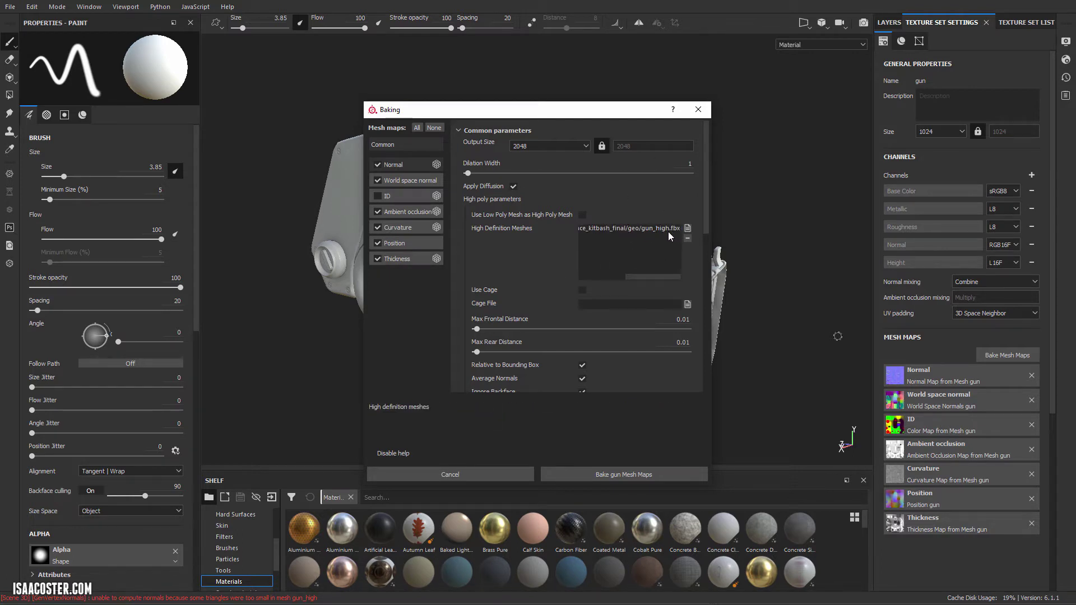
{"action": "left_click", "coordinate": [646, 231]}
{"action": "left_click", "coordinate": [689, 238]}
{"action": "left_click", "coordinate": [687, 228]}
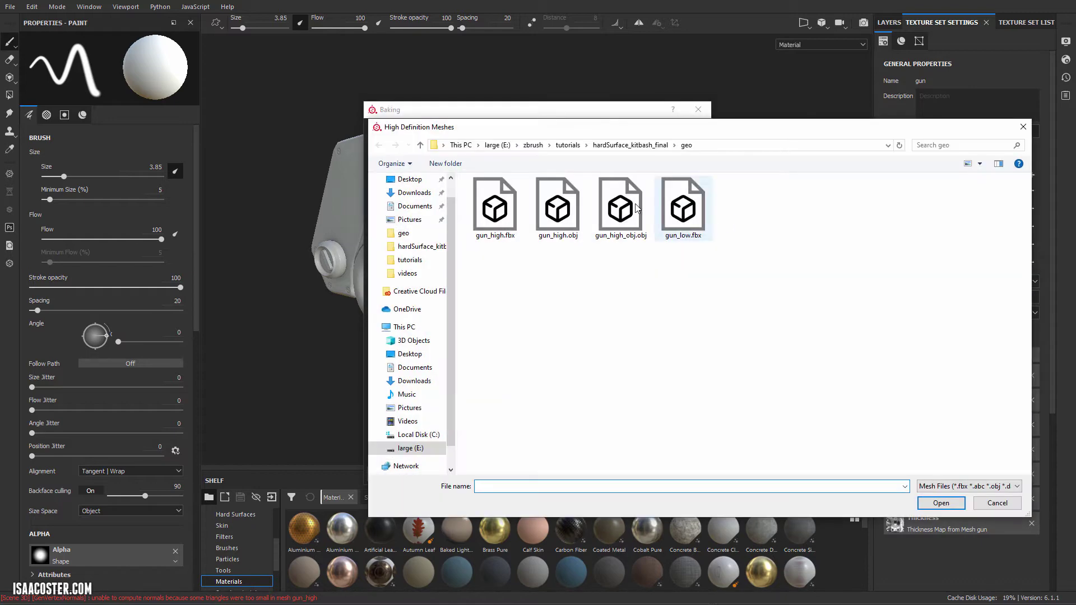
{"action": "left_click", "coordinate": [496, 216]}
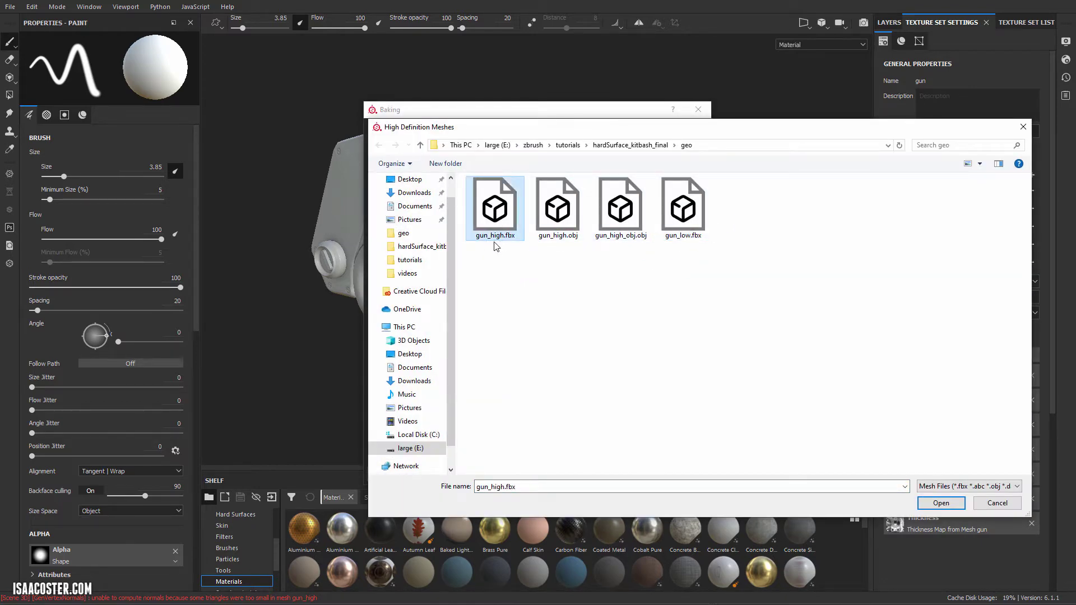
{"action": "left_click", "coordinate": [548, 227]}
{"action": "right_click", "coordinate": [561, 211]}
{"action": "left_click", "coordinate": [448, 391]}
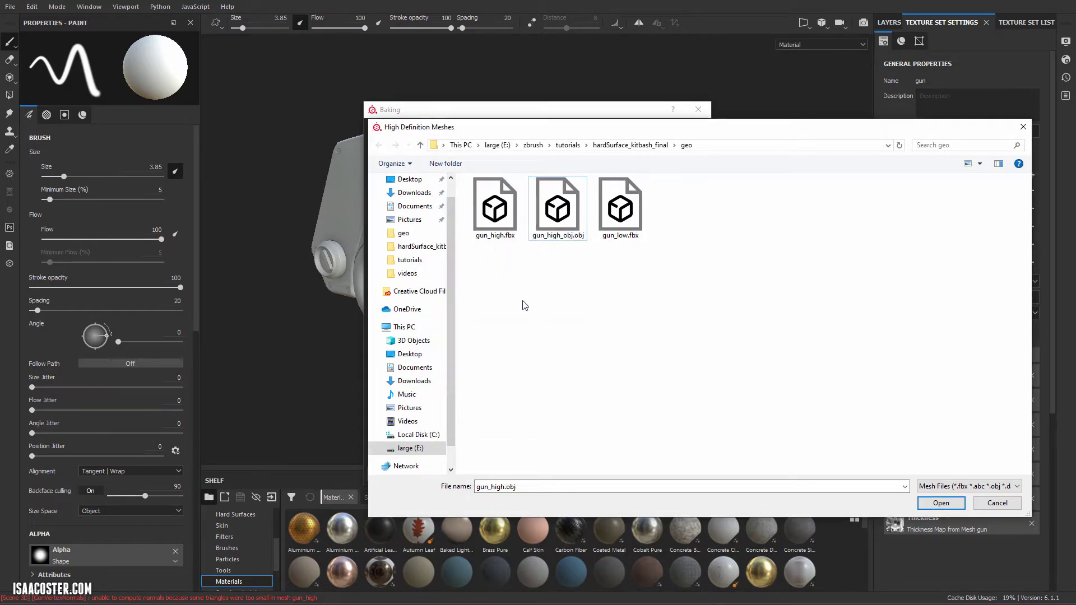
{"action": "left_click", "coordinate": [564, 221]}
{"action": "double_click", "coordinate": [563, 221]}
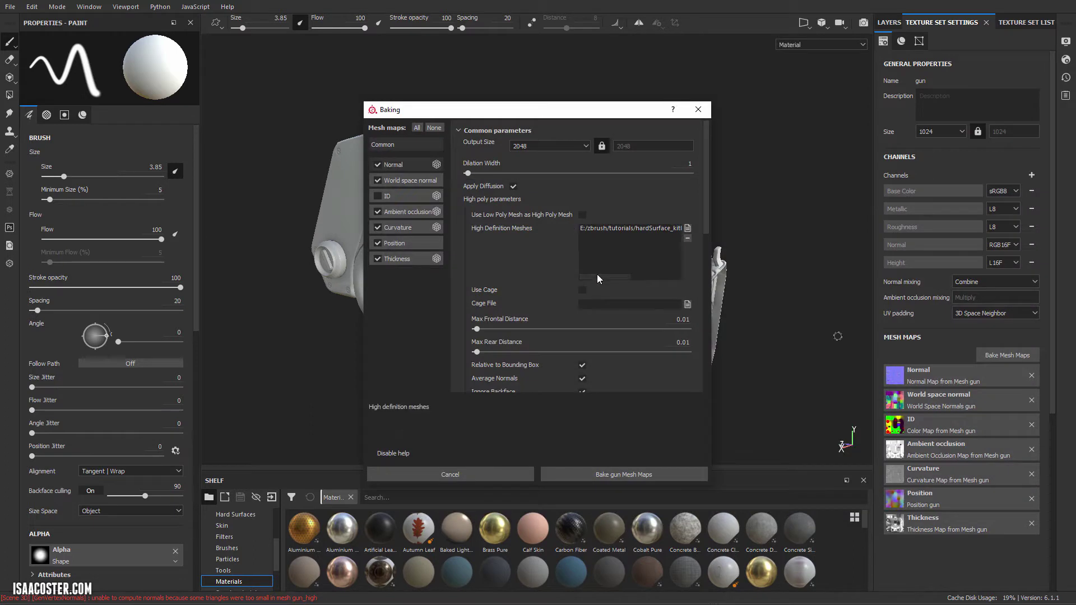
Bake the gun's selected mesh maps at 2048 output size, matching by mesh name, and close the finished bake report.
{"action": "left_click_drag", "start_coordinate": [568, 115], "coordinate": [590, 87]}
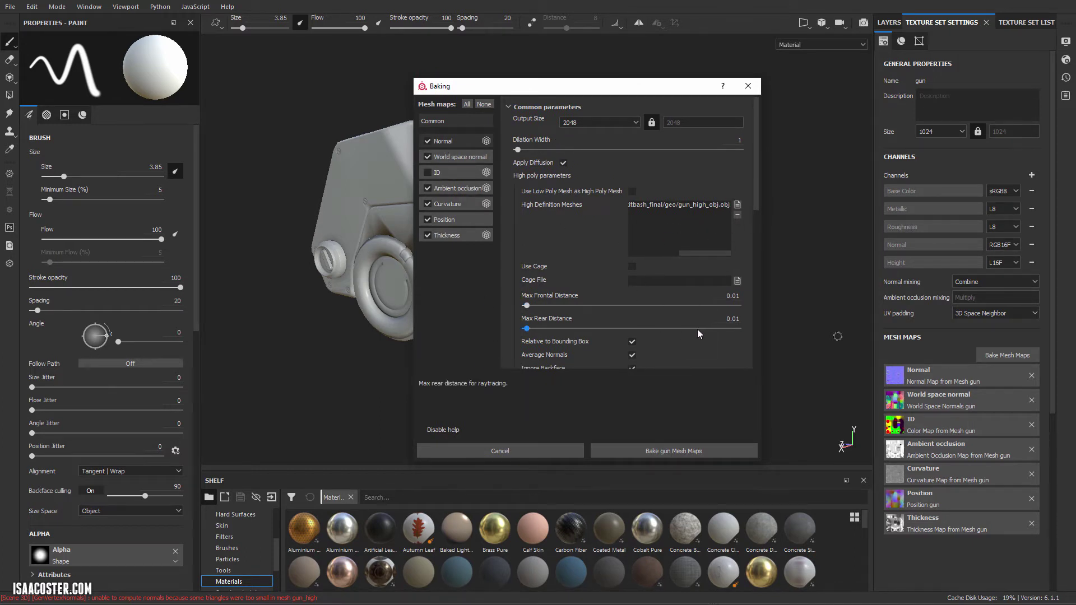
{"action": "scroll", "coordinate": [683, 359], "scroll_direction": "down", "scroll_amount": 1}
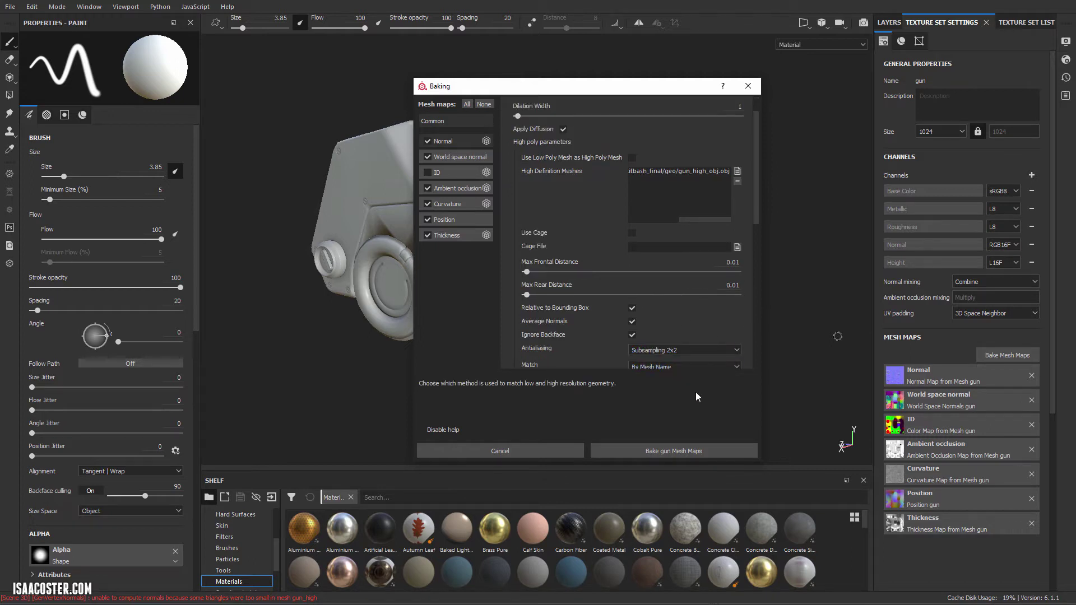
{"action": "left_click", "coordinate": [652, 455]}
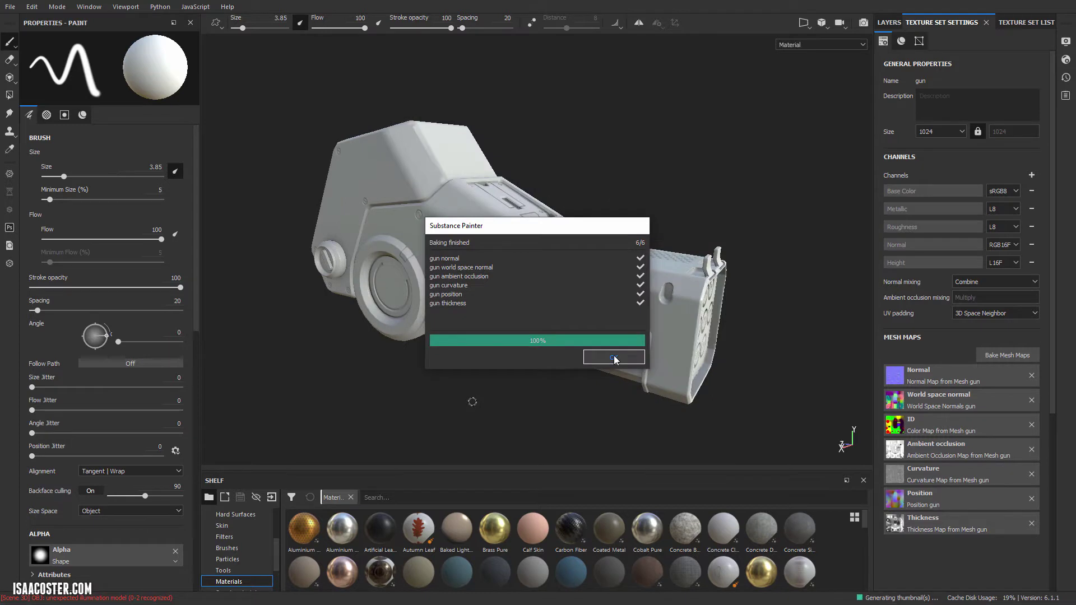
{"action": "left_click", "coordinate": [616, 361]}
Examine the baked gun from all sides and up close for shading errors, including the rear housing and barrel.
{"action": "left_click_drag", "start_coordinate": [542, 378], "coordinate": [200, 269], "text": "alt"}
{"action": "mouse_move", "coordinate": [417, 300]}
{"action": "left_mouse_down", "text": "alt"}
{"action": "mouse_move", "coordinate": [413, 264]}
{"action": "mouse_move", "coordinate": [406, 286]}
{"action": "mouse_move", "coordinate": [437, 305]}
{"action": "left_mouse_up", "text": "alt"}
{"action": "middle_click_drag", "start_coordinate": [482, 300], "coordinate": [442, 291], "text": "alt"}
{"action": "mouse_move", "coordinate": [442, 291]}
{"action": "left_mouse_down", "text": "alt"}
{"action": "mouse_move", "coordinate": [463, 274]}
{"action": "mouse_move", "coordinate": [509, 269]}
{"action": "mouse_move", "coordinate": [512, 286]}
{"action": "left_mouse_up", "text": "alt"}
{"action": "right_click_drag", "start_coordinate": [512, 286], "coordinate": [438, 257], "text": "alt"}
{"action": "scroll", "coordinate": [438, 257], "scroll_direction": "up", "scroll_amount": 5}
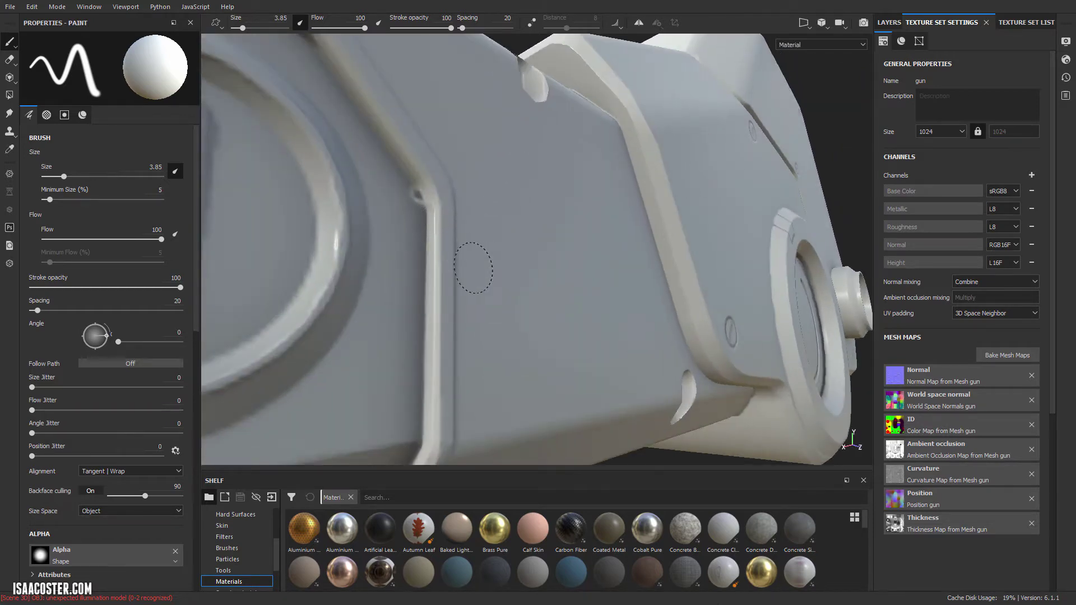
{"action": "scroll", "coordinate": [473, 268], "scroll_direction": "down", "scroll_amount": 5}
{"action": "left_click_drag", "start_coordinate": [444, 247], "coordinate": [645, 301], "text": "alt"}
{"action": "scroll", "coordinate": [673, 229], "scroll_direction": "down", "scroll_amount": 2}
{"action": "left_click_drag", "start_coordinate": [583, 231], "coordinate": [694, 230], "text": "alt"}
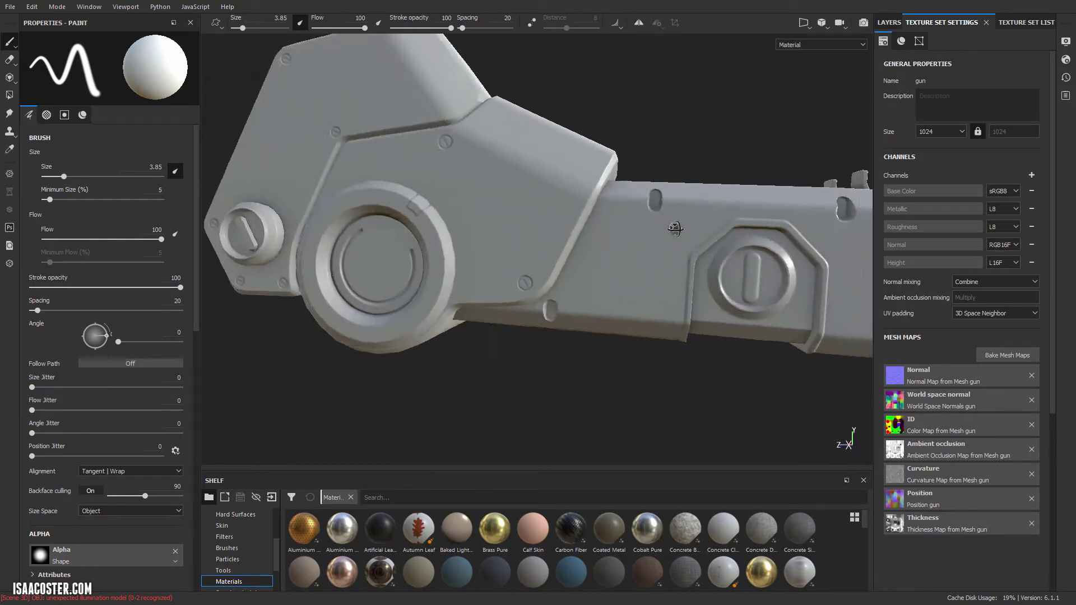
{"action": "middle_click_drag", "start_coordinate": [474, 236], "coordinate": [603, 237], "text": "alt"}
{"action": "left_click_drag", "start_coordinate": [553, 236], "coordinate": [696, 274], "text": "alt"}
{"action": "right_click_drag", "start_coordinate": [392, 225], "coordinate": [421, 228], "text": "shift"}
{"action": "left_click_drag", "start_coordinate": [421, 228], "coordinate": [320, 193], "text": "alt"}
{"action": "left_click_drag", "start_coordinate": [456, 183], "coordinate": [447, 302], "text": "alt"}
{"action": "right_click_drag", "start_coordinate": [447, 302], "coordinate": [518, 297], "text": "shift"}
{"action": "mouse_move", "coordinate": [507, 296]}
{"action": "left_mouse_down", "text": "alt"}
{"action": "mouse_move", "coordinate": [552, 312]}
{"action": "mouse_move", "coordinate": [432, 240]}
{"action": "mouse_move", "coordinate": [421, 339]}
{"action": "mouse_move", "coordinate": [499, 171]}
{"action": "mouse_move", "coordinate": [443, 273]}
{"action": "mouse_move", "coordinate": [497, 282]}
{"action": "mouse_move", "coordinate": [493, 298]}
{"action": "mouse_move", "coordinate": [478, 293]}
{"action": "mouse_move", "coordinate": [635, 306]}
{"action": "mouse_move", "coordinate": [499, 300]}
{"action": "mouse_move", "coordinate": [476, 228]}
{"action": "mouse_move", "coordinate": [353, 180]}
{"action": "mouse_move", "coordinate": [429, 204]}
{"action": "mouse_move", "coordinate": [466, 303]}
{"action": "left_mouse_up", "text": "alt"}
{"action": "middle_click_drag", "start_coordinate": [466, 303], "coordinate": [558, 336], "text": "alt"}
{"action": "scroll", "coordinate": [558, 336], "scroll_direction": "down", "scroll_amount": 3}
{"action": "mouse_move", "coordinate": [449, 230]}
{"action": "left_mouse_down", "text": "alt"}
{"action": "mouse_move", "coordinate": [507, 207]}
{"action": "mouse_move", "coordinate": [533, 221]}
{"action": "mouse_move", "coordinate": [511, 219]}
{"action": "mouse_move", "coordinate": [610, 220]}
{"action": "mouse_move", "coordinate": [439, 258]}
{"action": "mouse_move", "coordinate": [419, 309]}
{"action": "left_mouse_up", "text": "alt"}
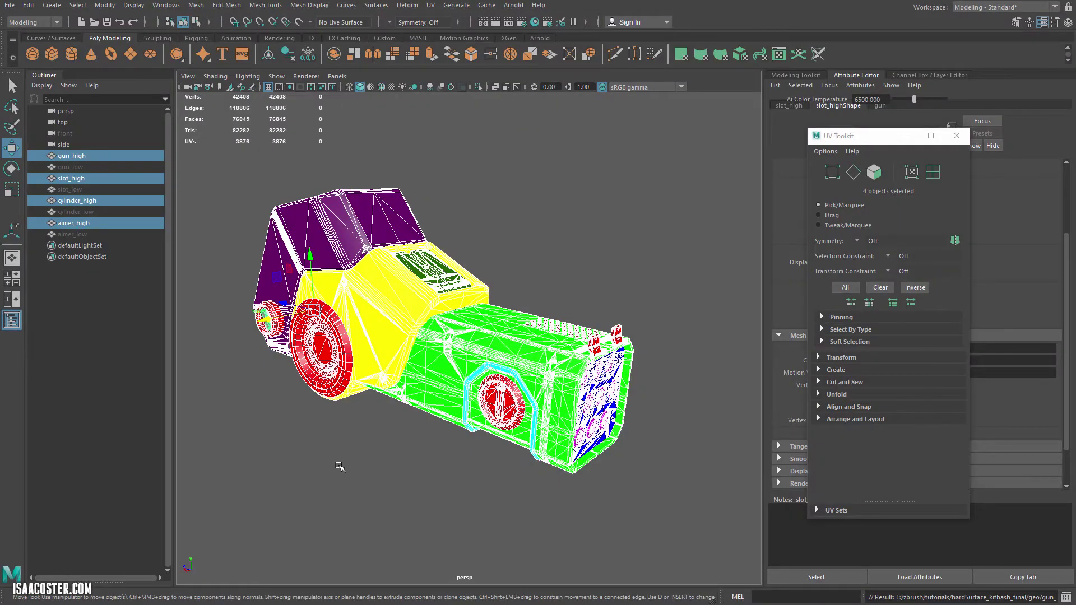
Switch to Maya, deselect the high-poly meshes and examine the rear of the purple housing on gun_high for faulty geometry.
{"action": "left_click_drag", "start_coordinate": [340, 467], "coordinate": [479, 493], "text": "alt"}
{"action": "left_click", "coordinate": [464, 449]}
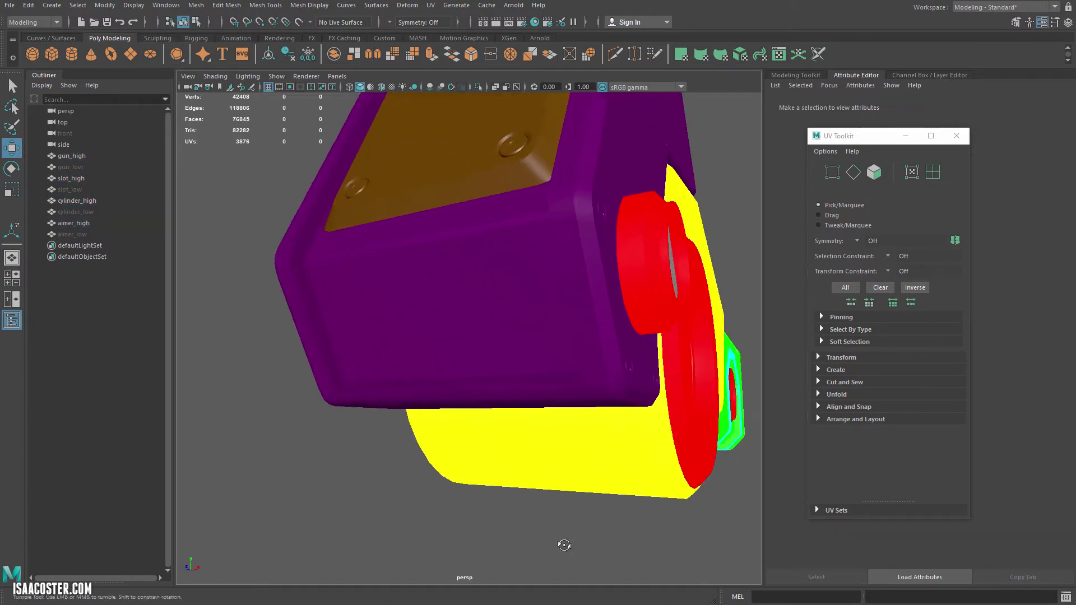
{"action": "left_click_drag", "start_coordinate": [573, 546], "coordinate": [482, 493], "text": "alt"}
{"action": "left_click", "coordinate": [602, 418]}
{"action": "mouse_move", "coordinate": [542, 437]}
{"action": "left_mouse_down", "text": "alt"}
{"action": "mouse_move", "coordinate": [493, 434]}
{"action": "mouse_move", "coordinate": [594, 432]}
{"action": "mouse_move", "coordinate": [443, 431]}
{"action": "mouse_move", "coordinate": [544, 434]}
{"action": "left_mouse_up", "text": "alt"}
{"action": "scroll", "coordinate": [548, 434], "scroll_direction": "up", "scroll_amount": 3}
{"action": "left_click_drag", "start_coordinate": [548, 433], "coordinate": [417, 333], "text": "alt"}
{"action": "mouse_move", "coordinate": [409, 170]}
{"action": "right_mouse_down"}
{"action": "mouse_move", "coordinate": [375, 170]}
{"action": "mouse_move", "coordinate": [396, 176]}
{"action": "right_mouse_up"}
{"action": "left_click_drag", "start_coordinate": [412, 148], "coordinate": [414, 199]}
{"action": "right_click_drag", "start_coordinate": [433, 214], "coordinate": [391, 221]}
{"action": "right_click_drag", "start_coordinate": [438, 184], "coordinate": [433, 245]}
{"action": "left_click_drag", "start_coordinate": [426, 224], "coordinate": [409, 171], "text": "alt"}
Delete the faces of the purple housing's lower rear panel on gun_high, including the ones that form the stray spike.
{"action": "left_click", "coordinate": [399, 160]}
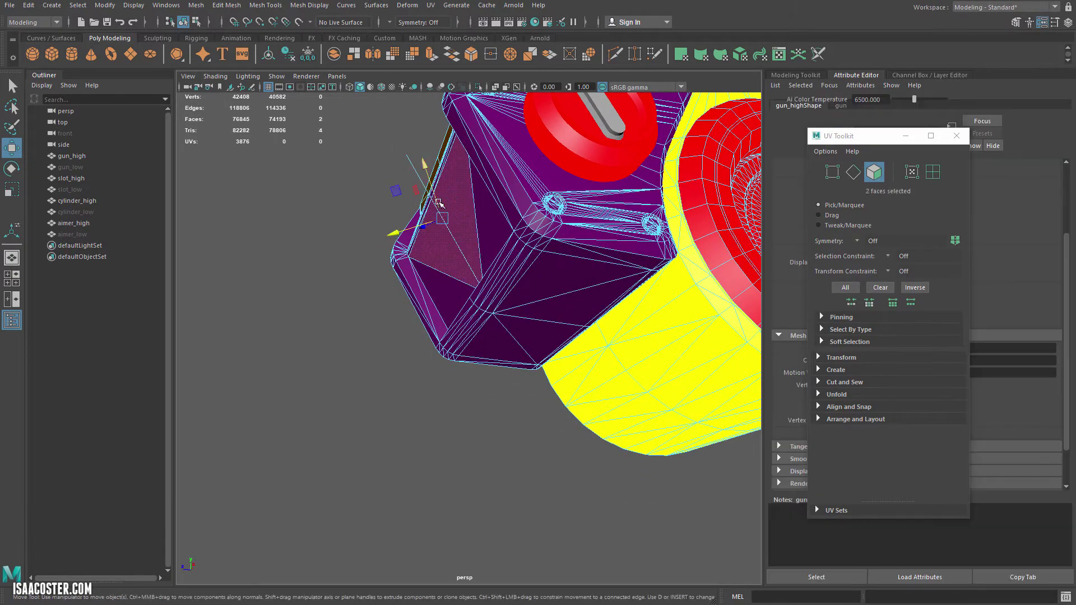
{"action": "left_click", "coordinate": [374, 143]}
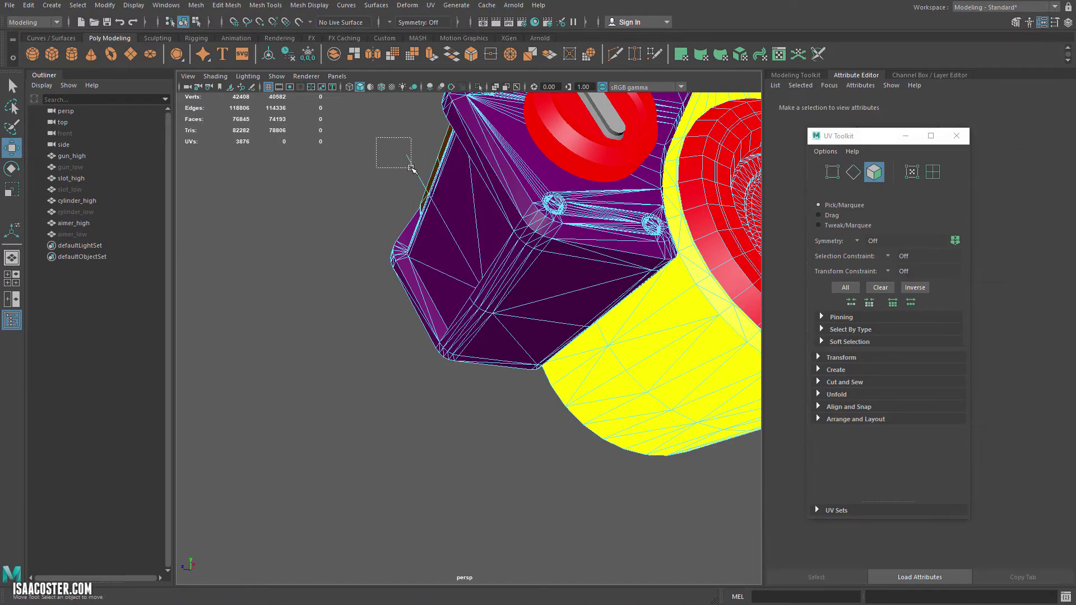
{"action": "left_click_drag", "start_coordinate": [412, 168], "coordinate": [398, 254]}
{"action": "right_click_drag", "start_coordinate": [399, 254], "coordinate": [474, 288], "text": "alt"}
{"action": "left_click_drag", "start_coordinate": [587, 261], "coordinate": [503, 283], "text": "alt"}
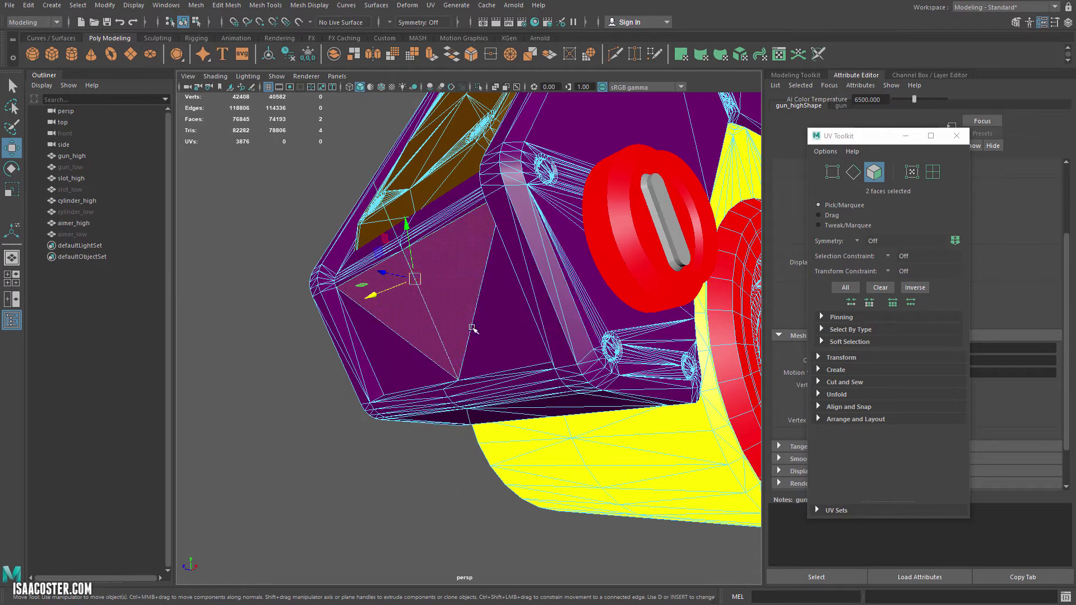
{"action": "left_click_drag", "start_coordinate": [573, 329], "coordinate": [533, 423], "text": "alt"}
{"action": "key", "text": "Delete"}
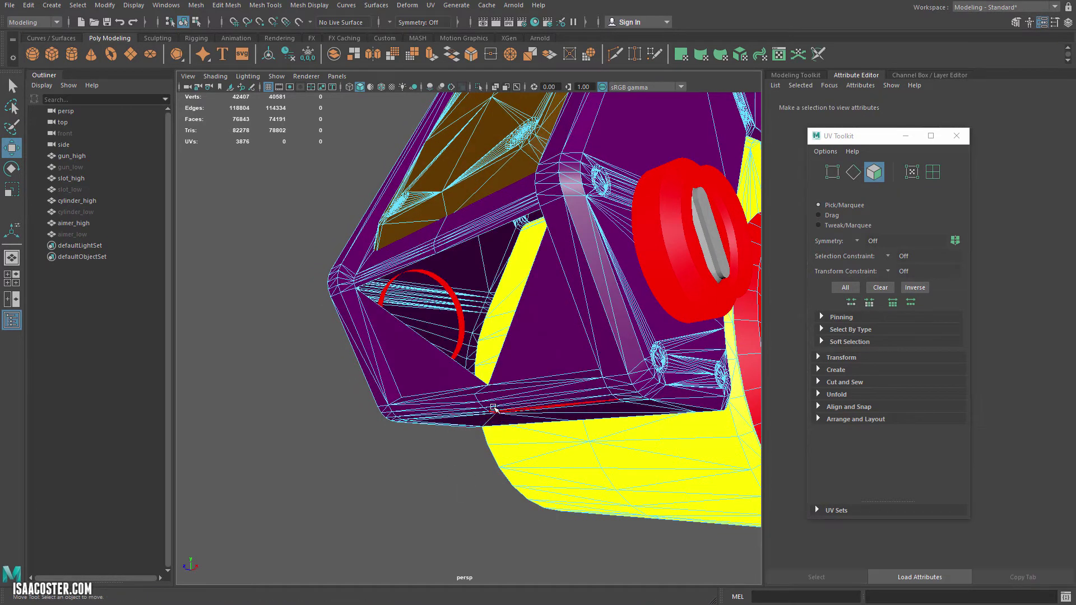
{"action": "left_click", "coordinate": [443, 369]}
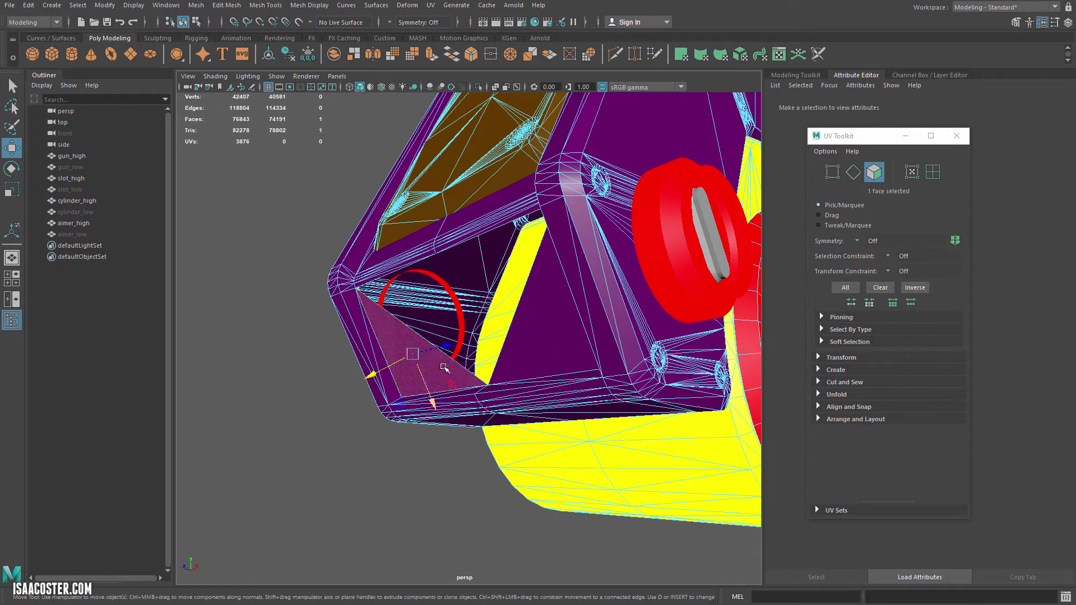
{"action": "left_click", "coordinate": [542, 319], "text": "shift"}
{"action": "key", "text": "Delete"}
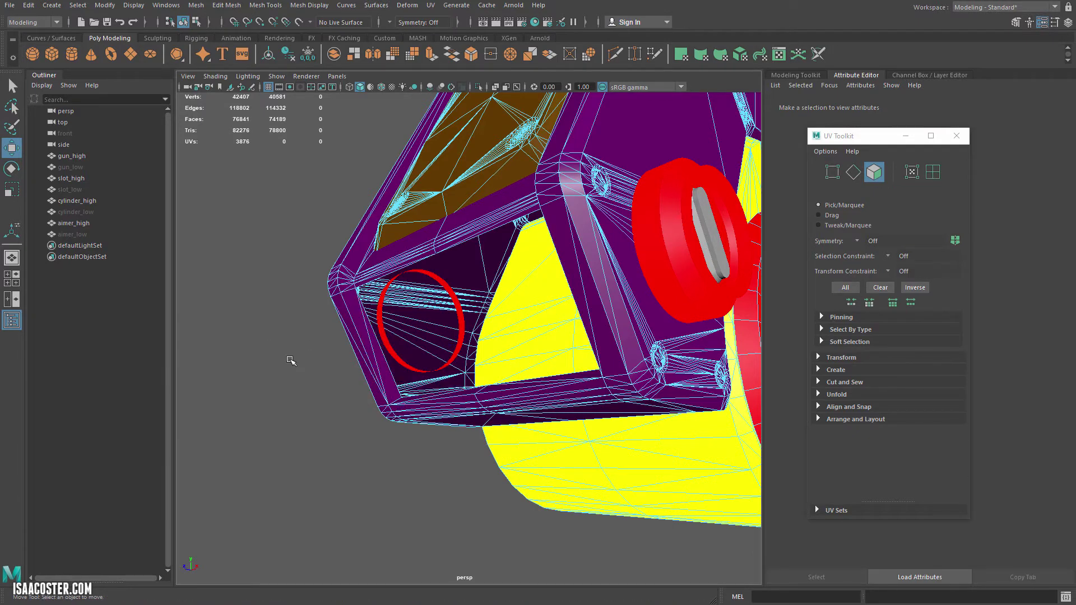
Try to close the open border of the removed rear panel with a fill-hole operation.
{"action": "right_click_drag", "start_coordinate": [288, 359], "coordinate": [354, 292]}
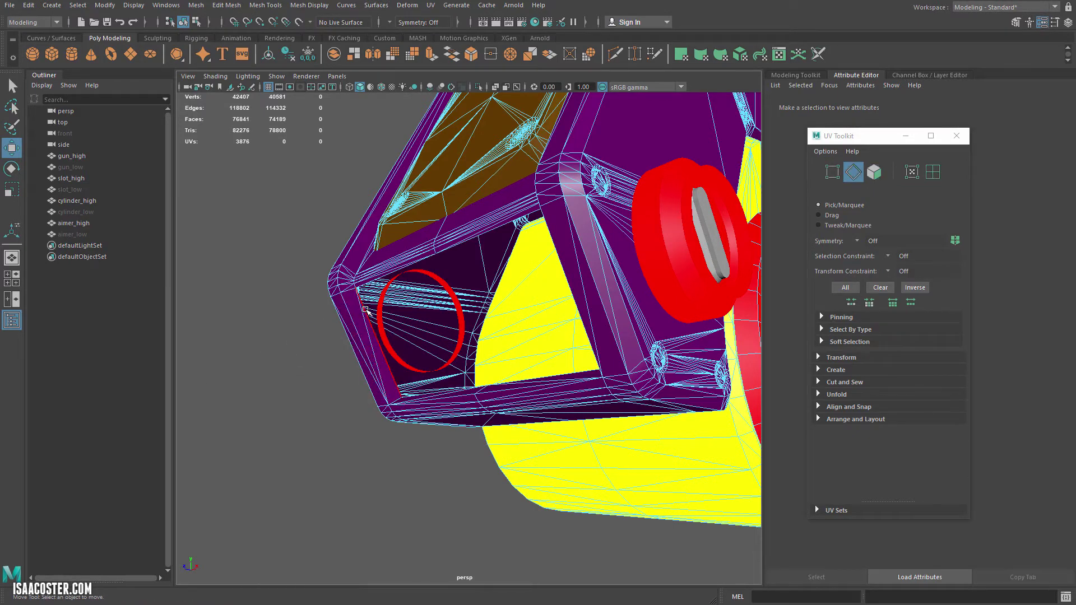
{"action": "double_click", "coordinate": [365, 310]}
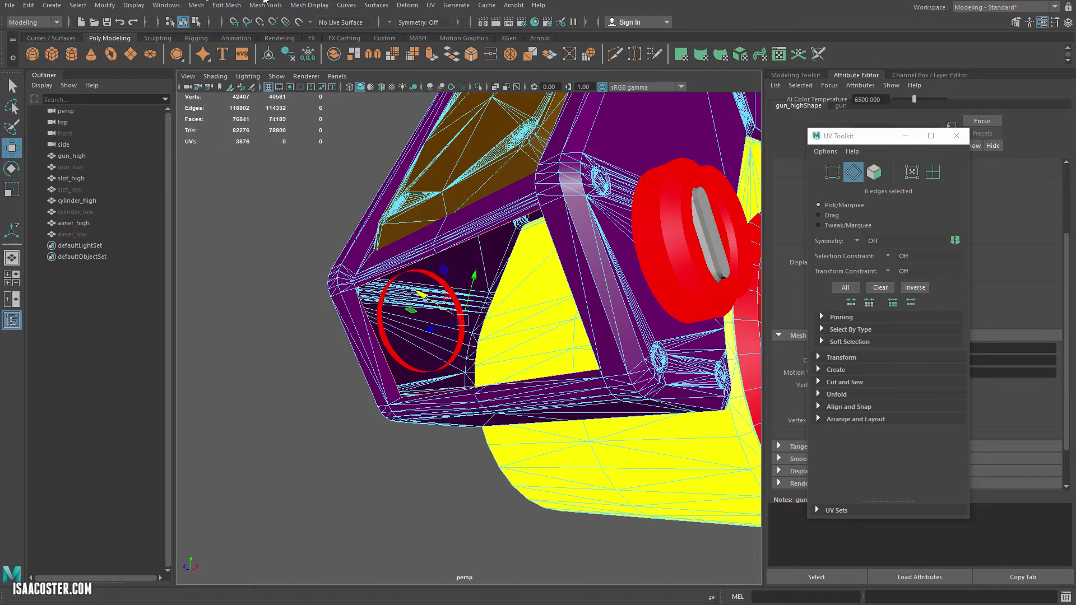
{"action": "left_click", "coordinate": [232, 6]}
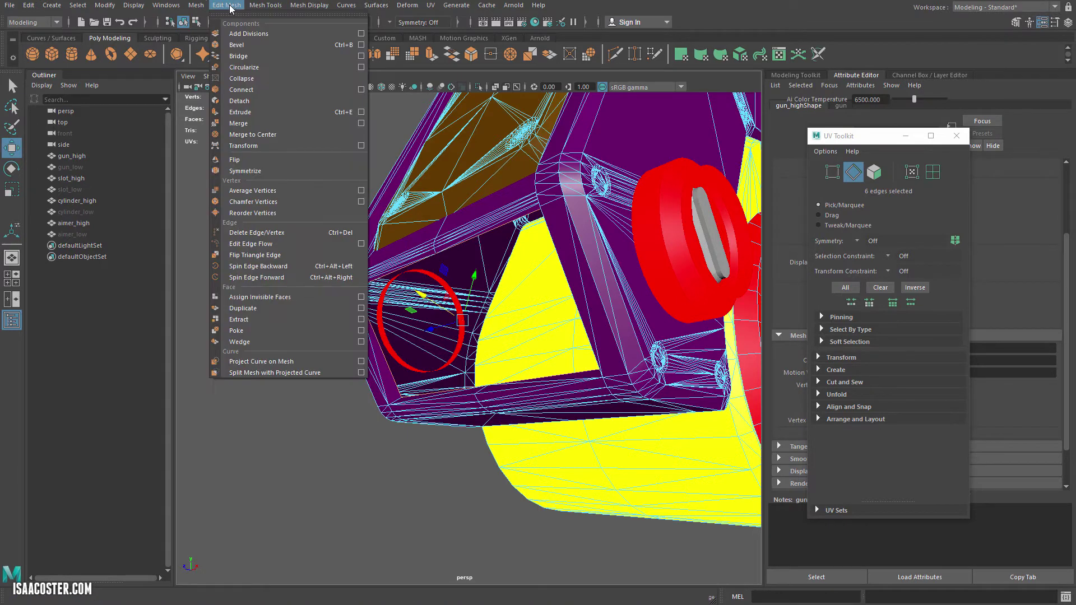
{"action": "left_click", "coordinate": [236, 86]}
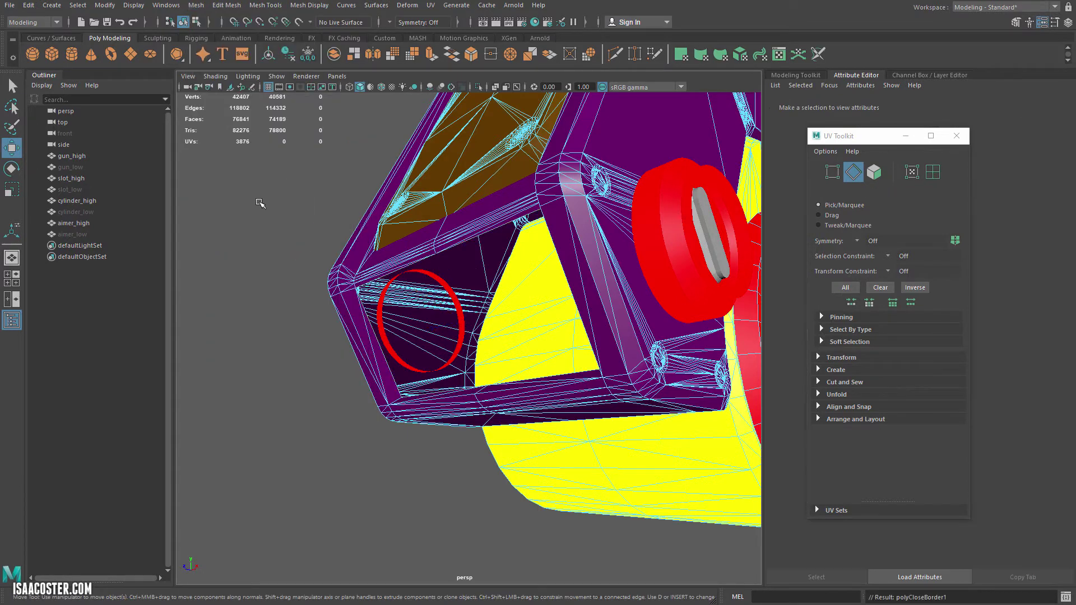
Rebuild the missing rear panel by bridging opposite border edges of the hole, and return to object selection.
{"action": "left_click_drag", "start_coordinate": [253, 209], "coordinate": [259, 211], "text": "alt"}
{"action": "left_click", "coordinate": [395, 276]}
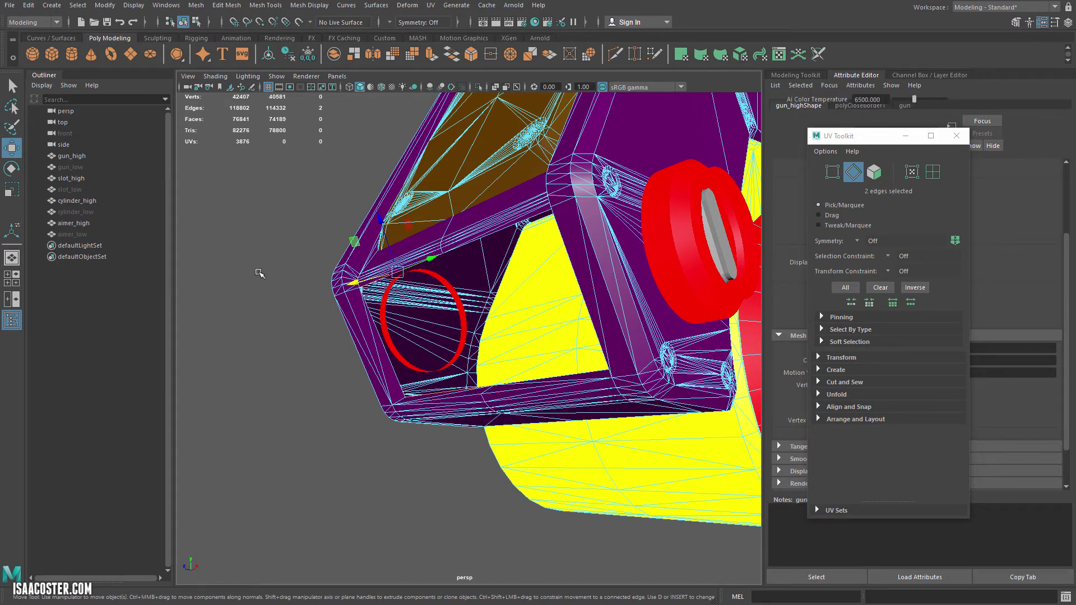
{"action": "left_click", "coordinate": [262, 11]}
{"action": "mouse_move", "coordinate": [227, 5]}
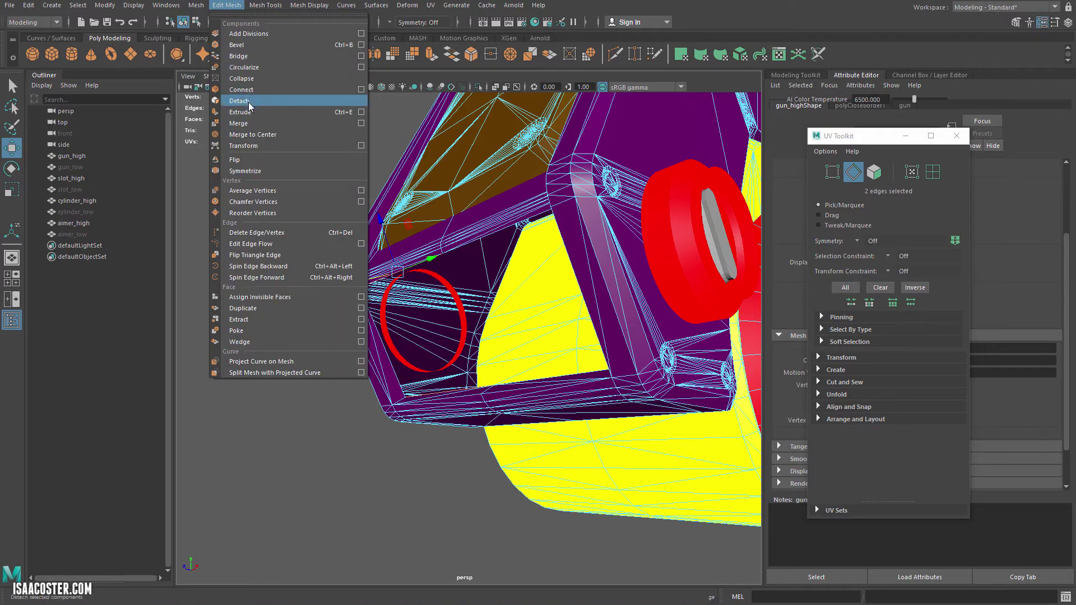
{"action": "left_click", "coordinate": [239, 56]}
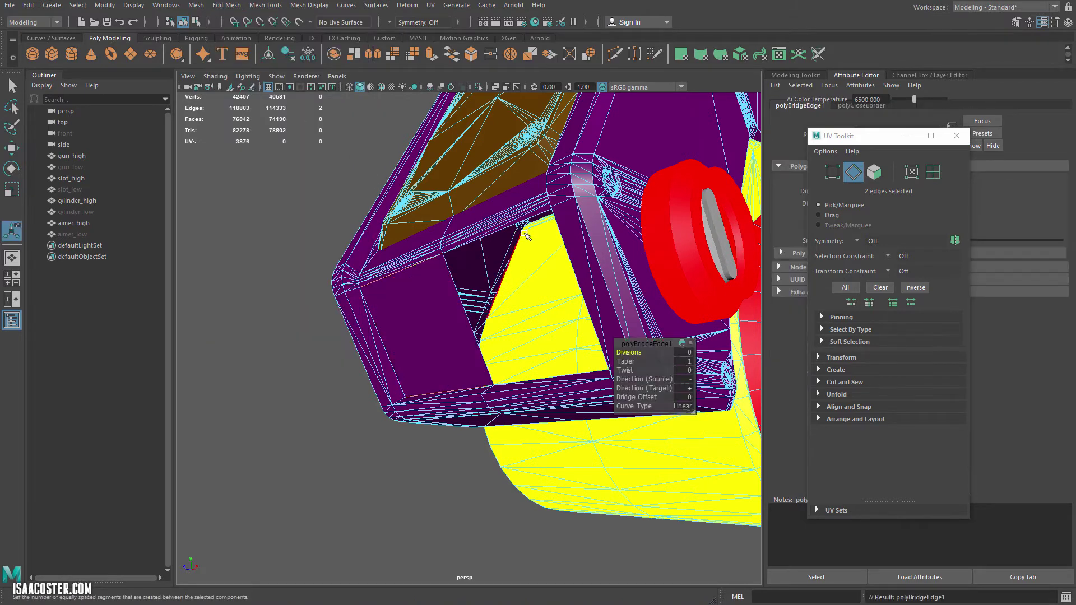
{"action": "left_click", "coordinate": [519, 223]}
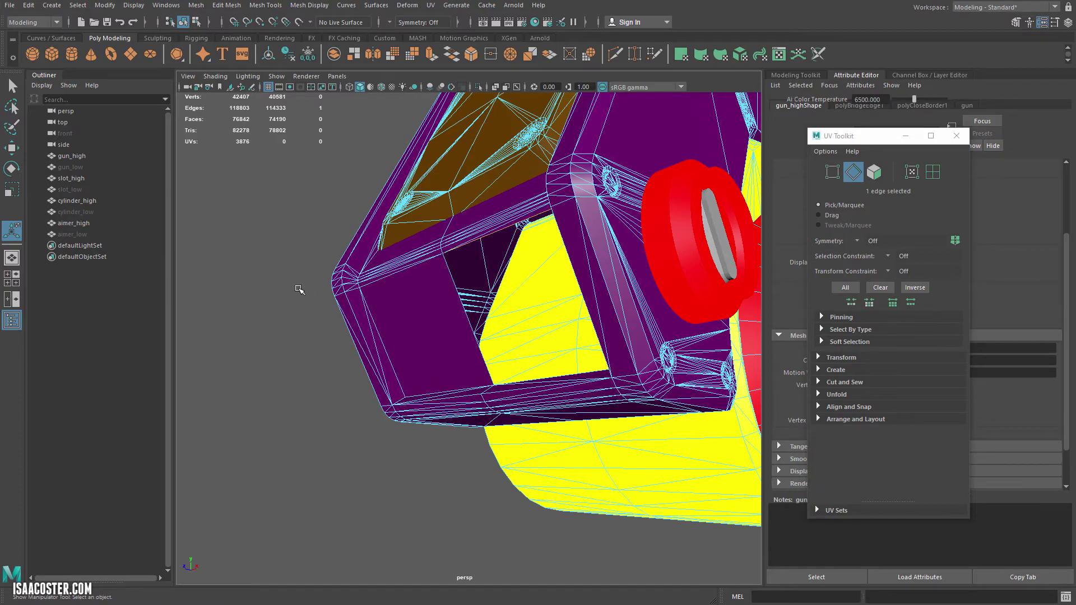
{"action": "left_click_drag", "start_coordinate": [300, 289], "coordinate": [501, 412], "text": "alt"}
{"action": "key", "text": "g"}
{"action": "left_click_drag", "start_coordinate": [654, 452], "coordinate": [568, 442], "text": "alt"}
{"action": "key", "text": "F8"}
Select all visible high-poly meshes and export them in OBJ format, replacing gun_high_obj.obj in the geo folder.
{"action": "left_click_drag", "start_coordinate": [430, 435], "coordinate": [334, 425], "text": "alt"}
{"action": "right_click_drag", "start_coordinate": [541, 419], "coordinate": [526, 373], "text": "alt"}
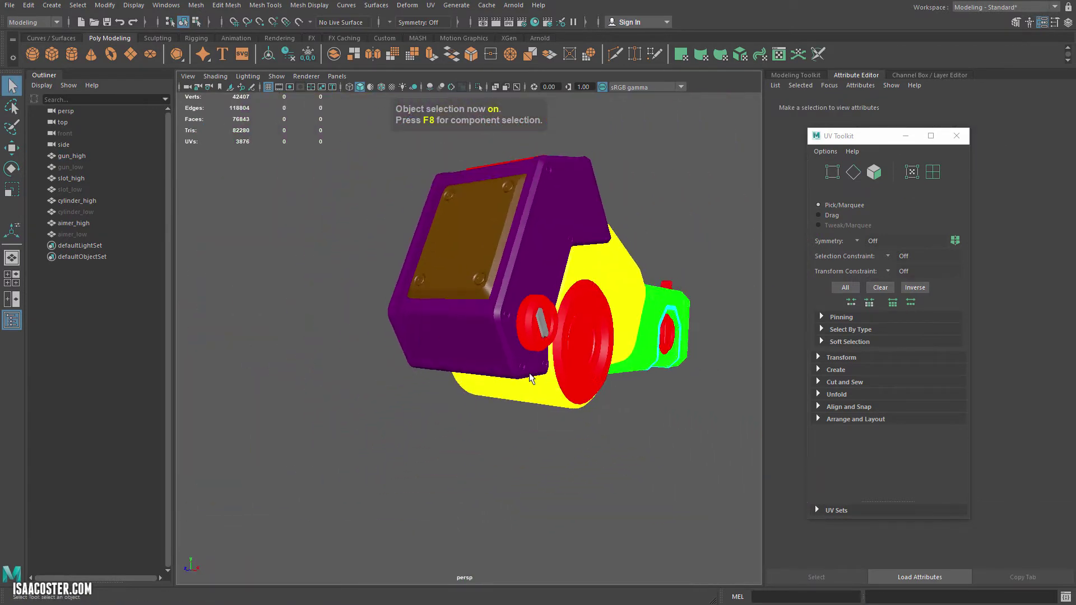
{"action": "left_click_drag", "start_coordinate": [526, 372], "coordinate": [347, 392], "text": "alt"}
{"action": "right_click_drag", "start_coordinate": [393, 410], "coordinate": [466, 421], "text": "alt"}
{"action": "scroll", "coordinate": [466, 421], "scroll_direction": "down", "scroll_amount": 3}
{"action": "left_click_drag", "start_coordinate": [466, 421], "coordinate": [716, 504], "text": "alt"}
{"action": "left_click_drag", "start_coordinate": [715, 503], "coordinate": [599, 476], "text": "alt"}
{"action": "left_click", "coordinate": [10, 5]}
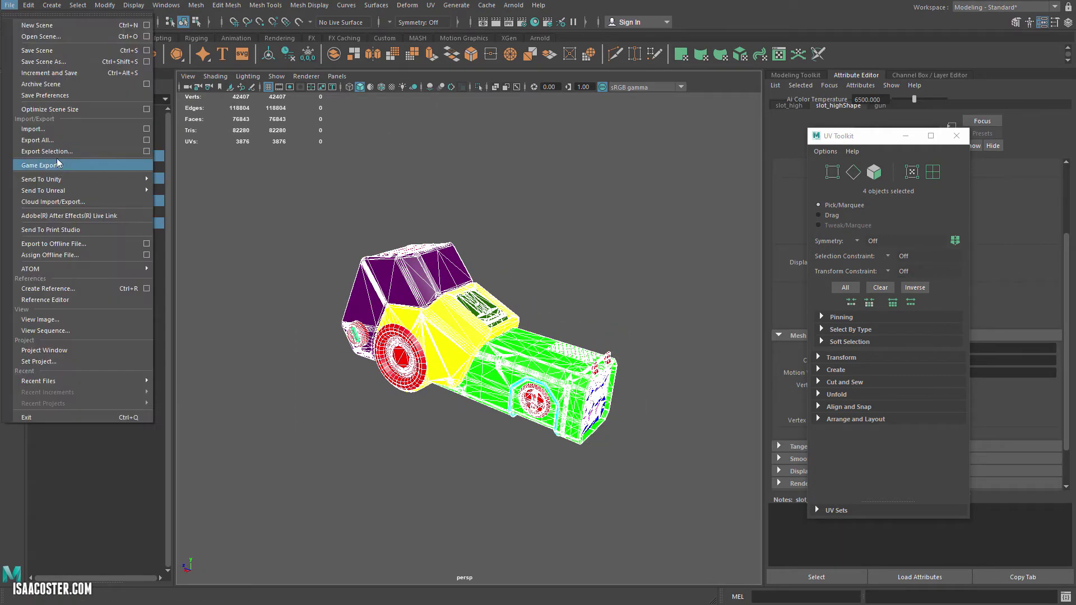
{"action": "left_click", "coordinate": [39, 152]}
{"action": "double_click", "coordinate": [459, 162]}
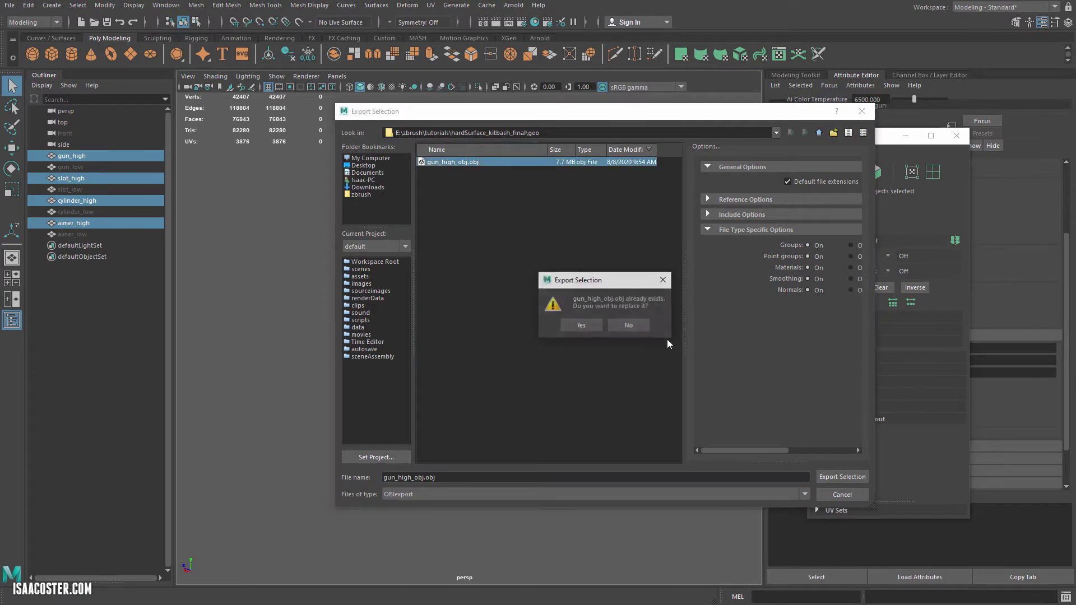
{"action": "left_click", "coordinate": [582, 326]}
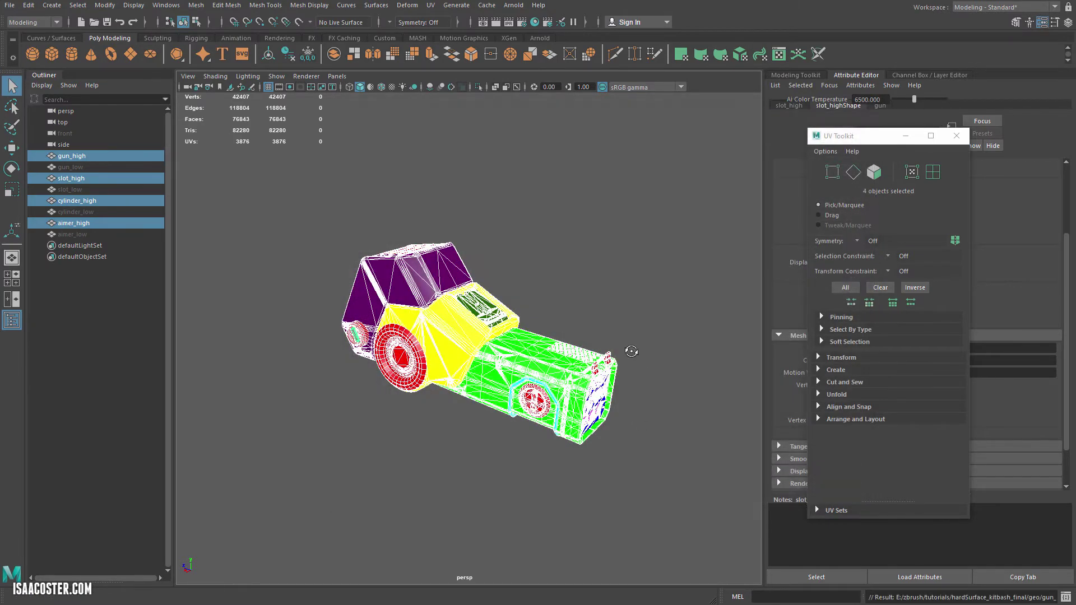
Export the same selected meshes in FBX format, replacing gun_high.fbx in the geo folder.
{"action": "left_click", "coordinate": [9, 5]}
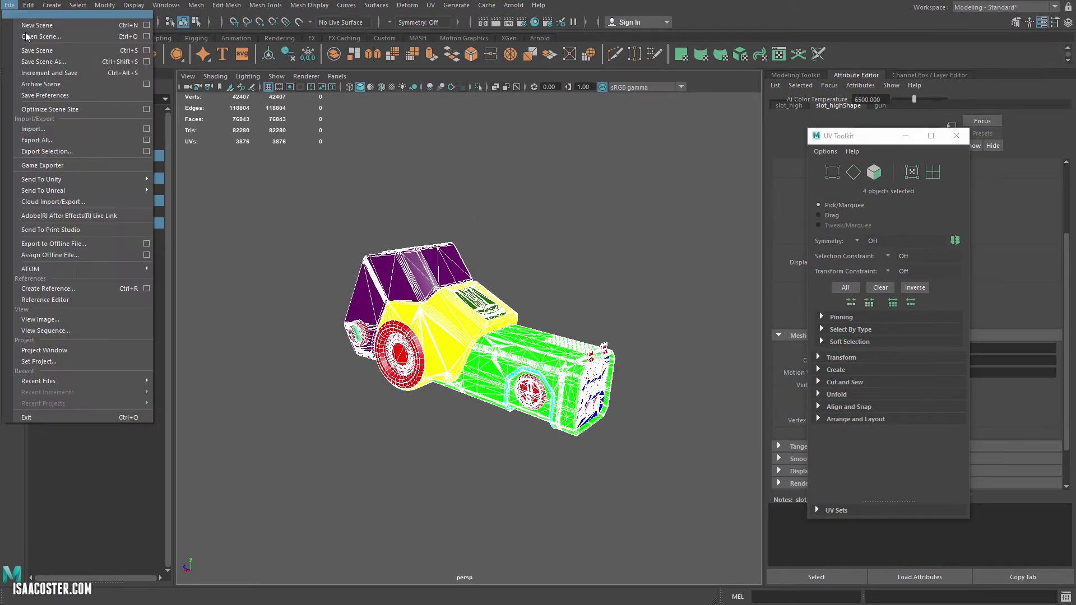
{"action": "left_click", "coordinate": [40, 152]}
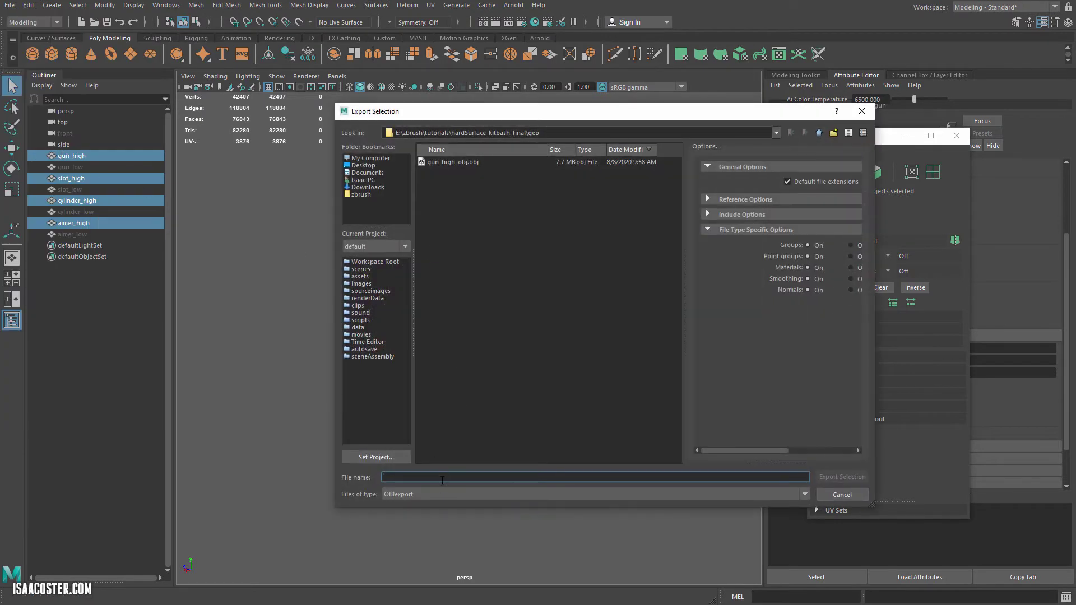
{"action": "left_click", "coordinate": [442, 493]}
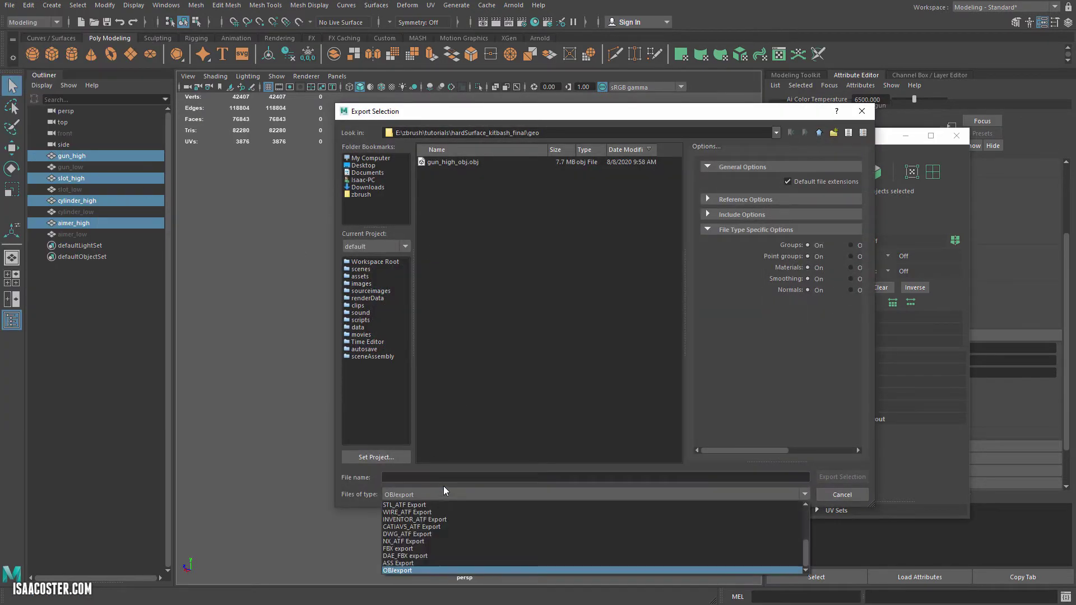
{"action": "left_click", "coordinate": [420, 549]}
{"action": "left_click", "coordinate": [442, 173]}
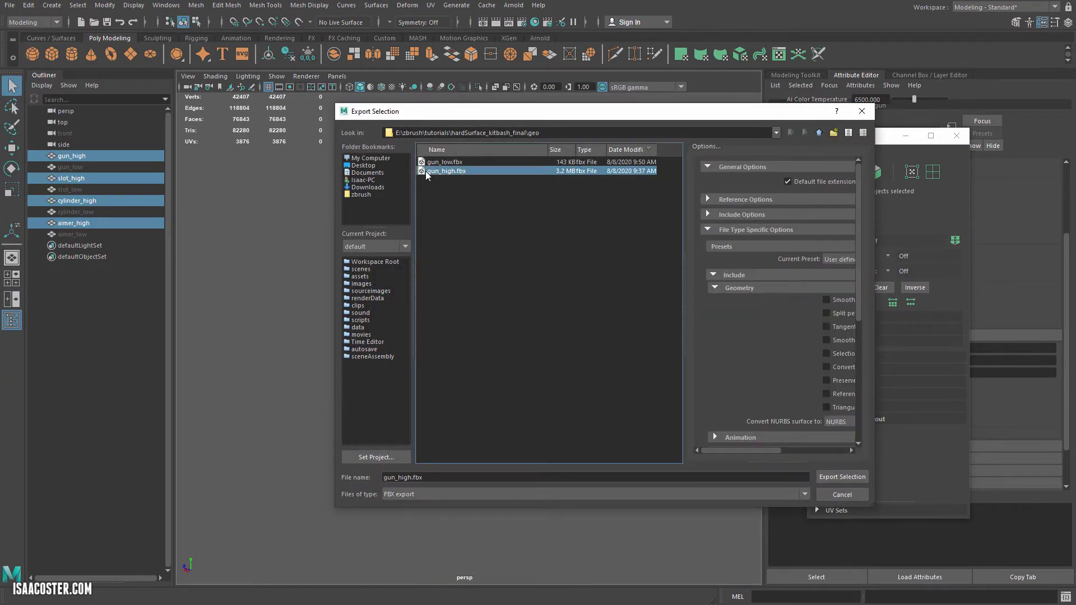
{"action": "left_click", "coordinate": [842, 476]}
{"action": "left_click", "coordinate": [590, 327]}
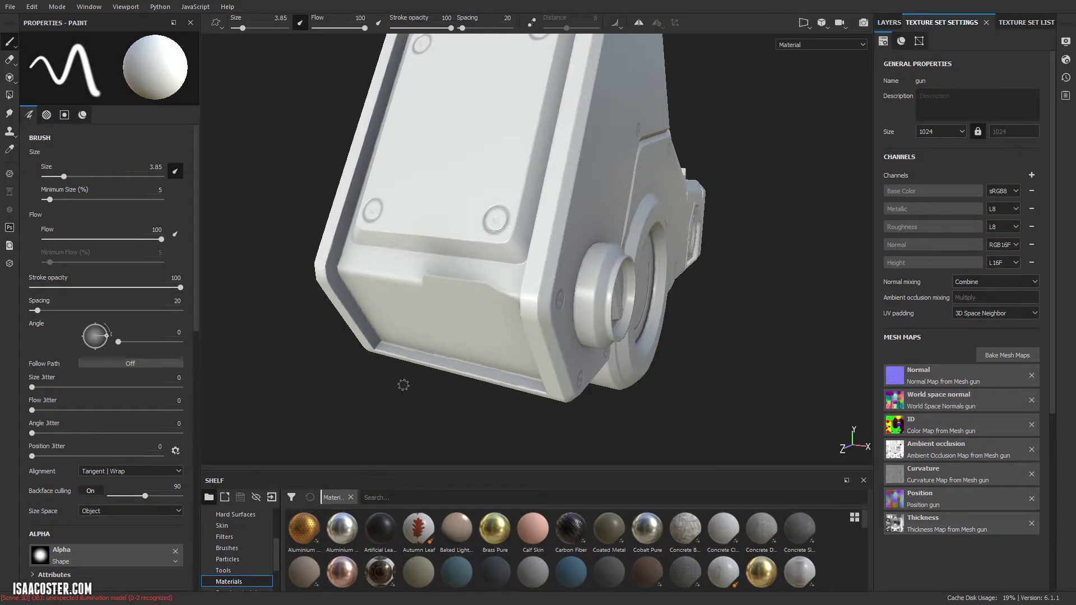
Switch to Substance Painter, rebake every gun mesh map except ID from the updated high-poly, and check the rear panel.
{"action": "left_click_drag", "start_coordinate": [404, 386], "coordinate": [392, 357], "text": "alt"}
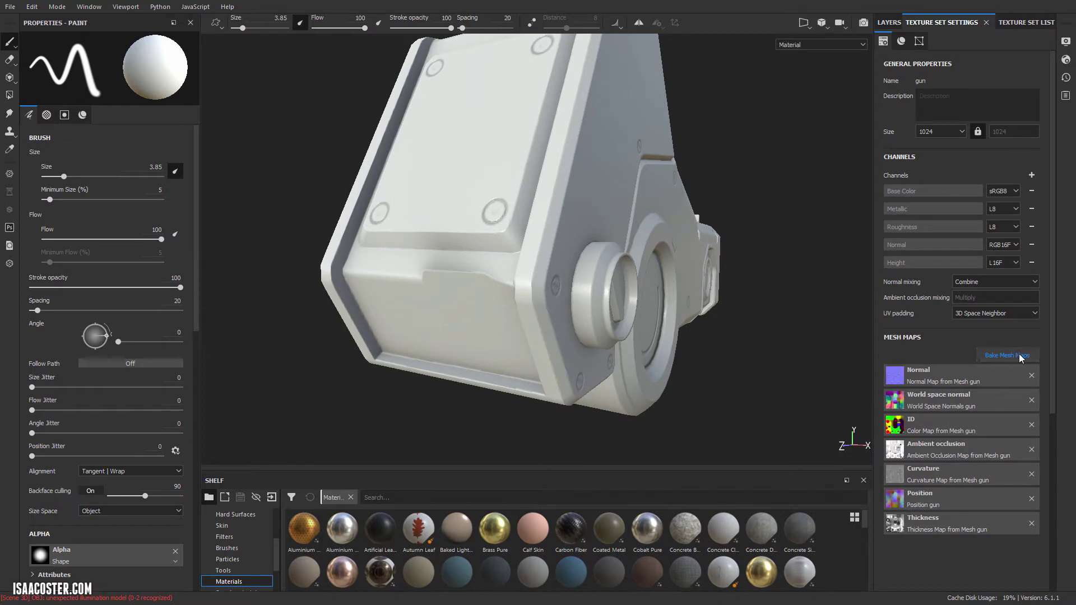
{"action": "left_click", "coordinate": [1021, 357]}
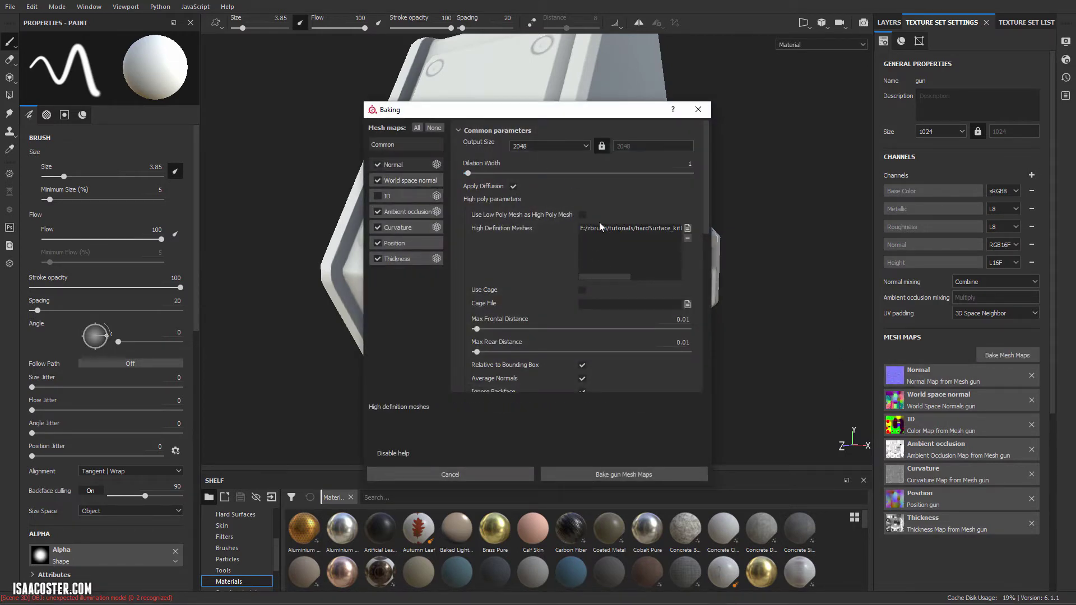
{"action": "scroll", "coordinate": [640, 354], "scroll_direction": "down", "scroll_amount": 2}
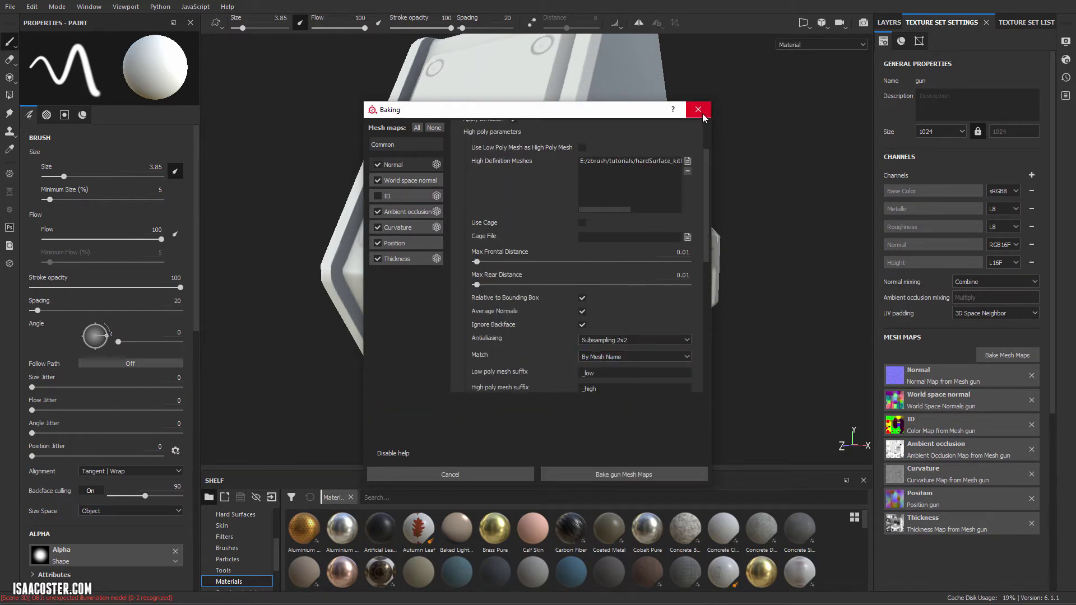
{"action": "left_click", "coordinate": [637, 474]}
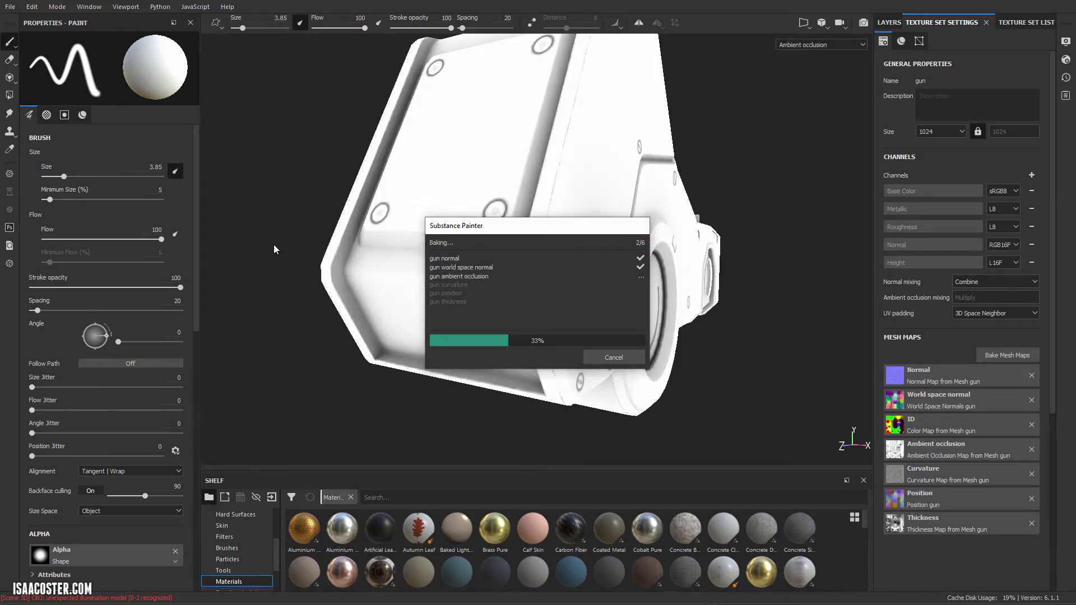
{"action": "left_click_drag", "start_coordinate": [720, 327], "coordinate": [804, 328], "text": "alt"}
{"action": "left_click_drag", "start_coordinate": [872, 303], "coordinate": [782, 301], "text": "alt"}
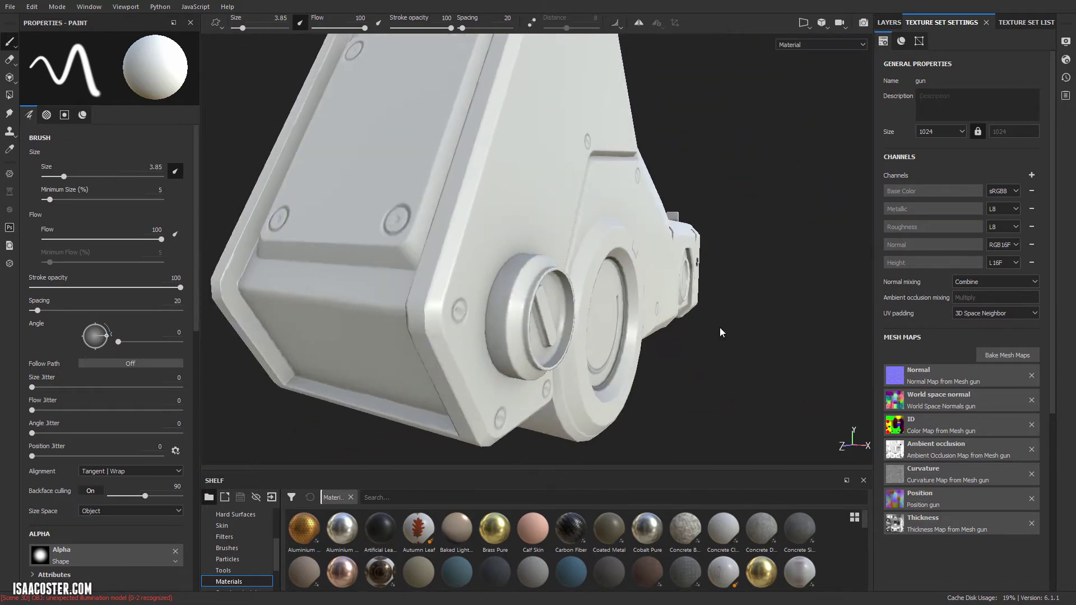
Preview the baked ID map, return to the material view, examine the round recesses on the barrel front, and check the bake settings.
{"action": "key", "text": "b"}
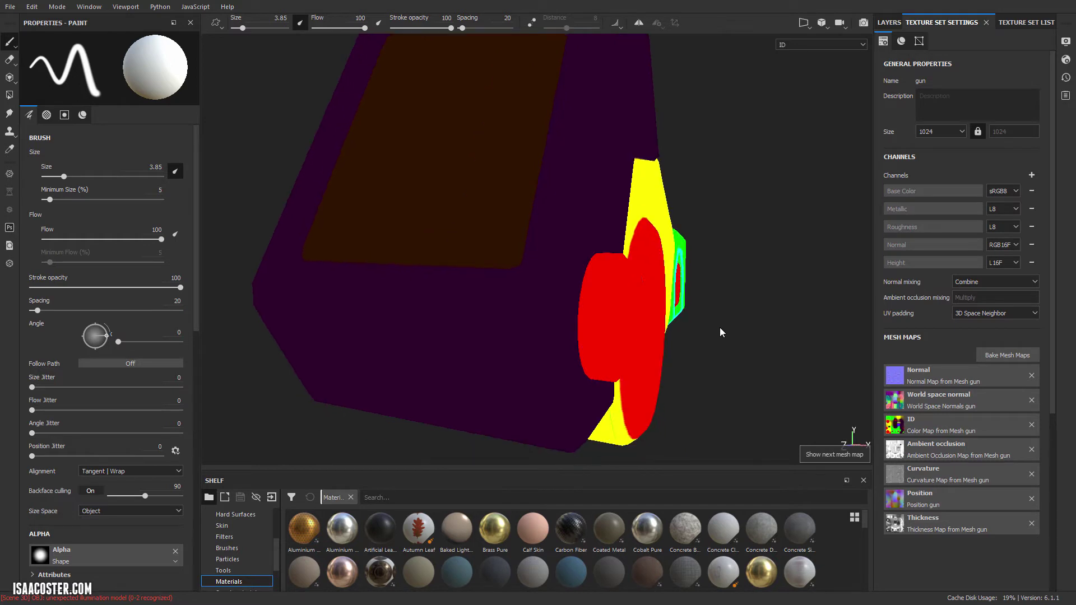
{"action": "key", "text": "m"}
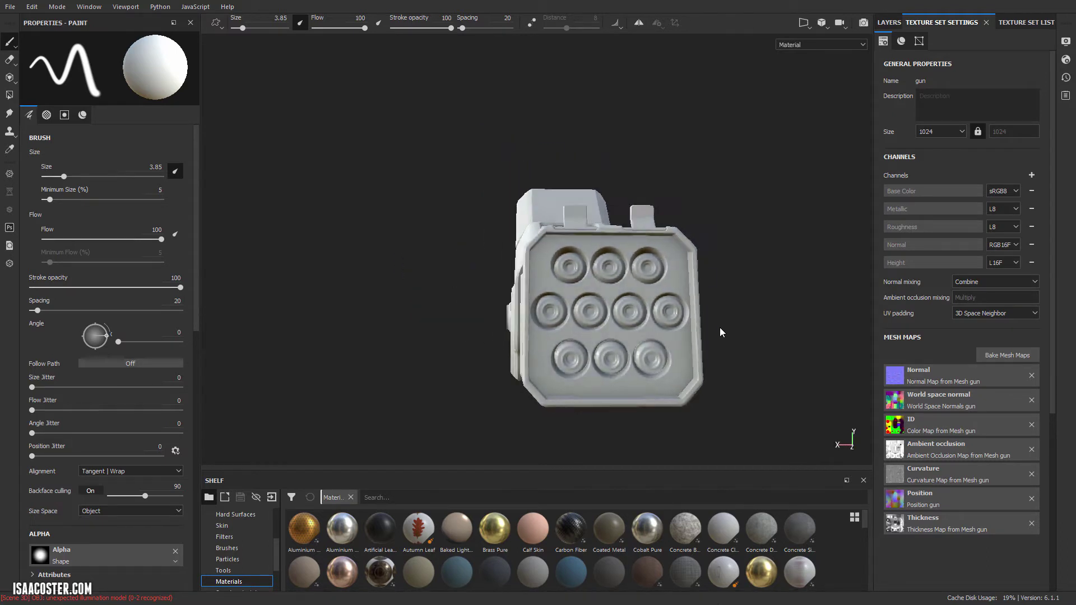
{"action": "right_click_drag", "start_coordinate": [720, 328], "coordinate": [768, 398], "text": "alt"}
{"action": "left_click_drag", "start_coordinate": [769, 399], "coordinate": [581, 271], "text": "alt"}
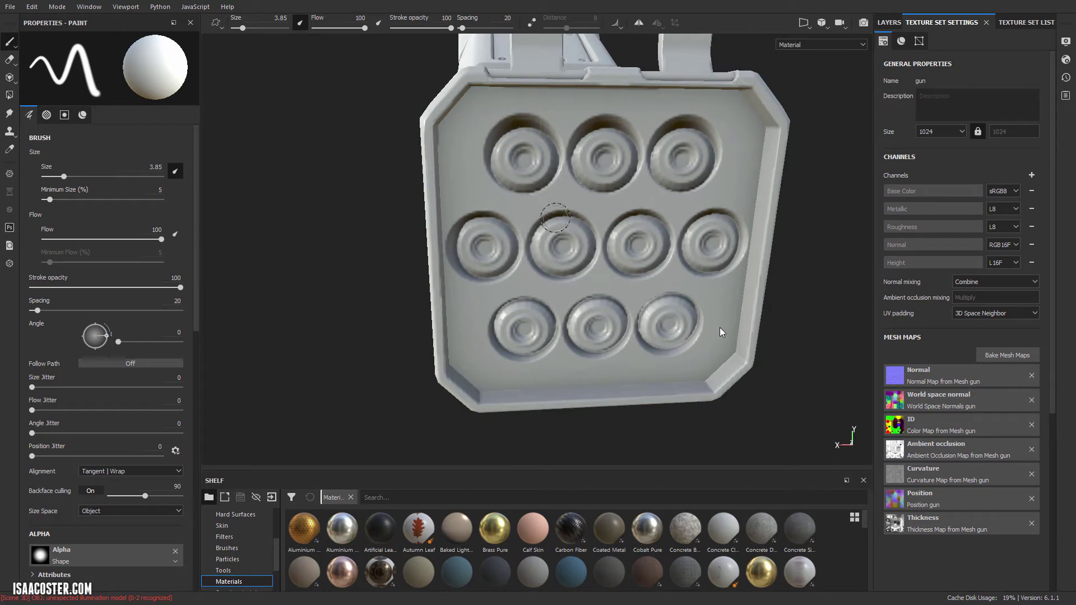
{"action": "mouse_move", "coordinate": [546, 228]}
{"action": "left_mouse_down", "text": "alt"}
{"action": "mouse_move", "coordinate": [566, 239]}
{"action": "mouse_move", "coordinate": [513, 216]}
{"action": "mouse_move", "coordinate": [505, 196]}
{"action": "mouse_move", "coordinate": [508, 213]}
{"action": "left_mouse_up", "text": "alt"}
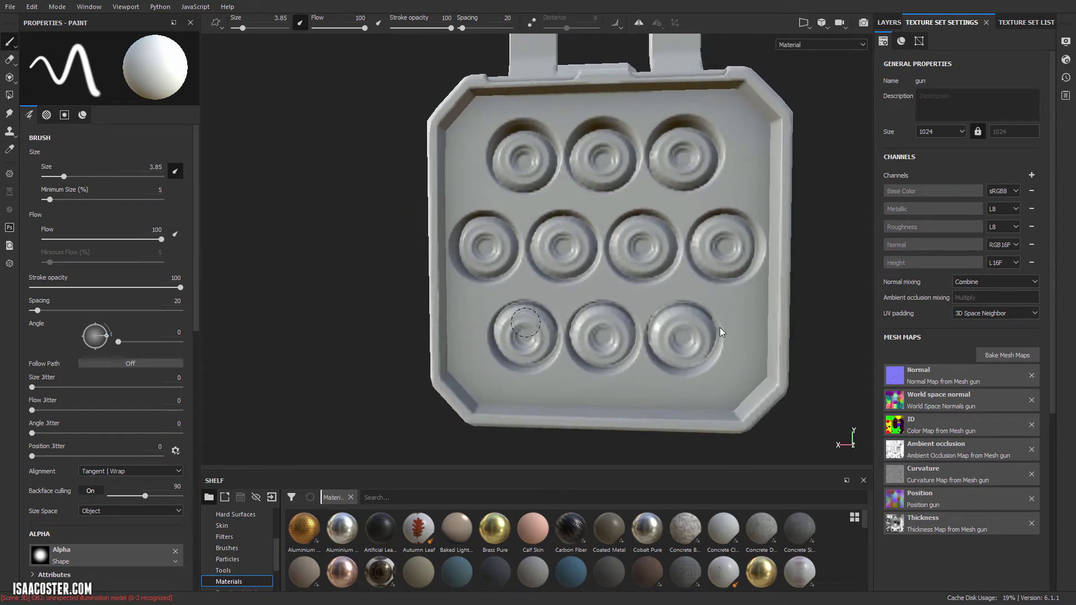
{"action": "left_click_drag", "start_coordinate": [519, 269], "coordinate": [505, 246], "text": "alt"}
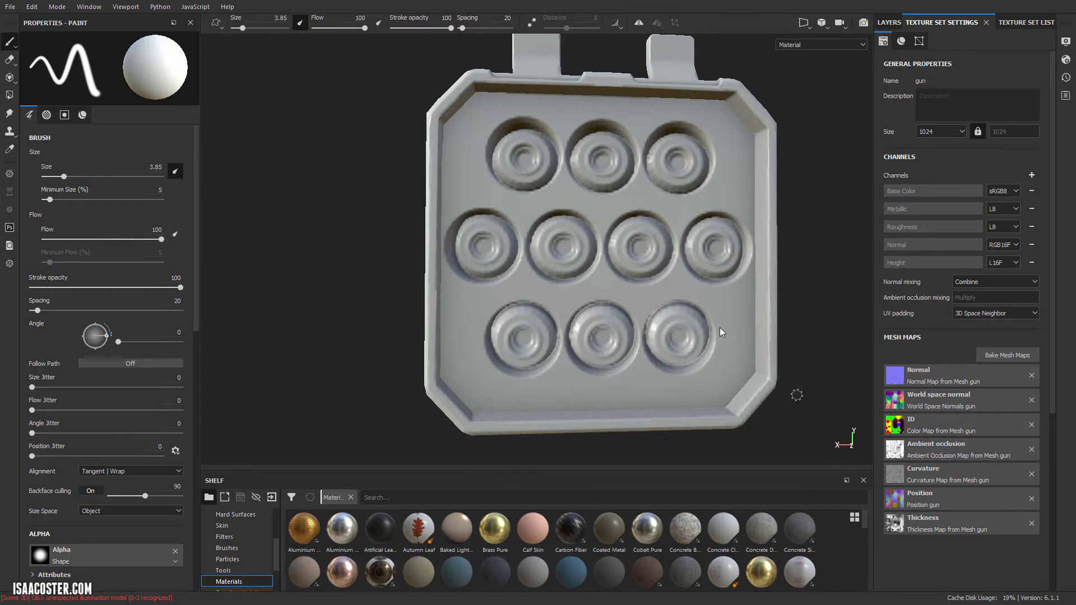
{"action": "mouse_move", "coordinate": [662, 343]}
{"action": "left_mouse_down", "text": "alt"}
{"action": "mouse_move", "coordinate": [527, 287]}
{"action": "mouse_move", "coordinate": [740, 303]}
{"action": "mouse_move", "coordinate": [592, 389]}
{"action": "mouse_move", "coordinate": [533, 255]}
{"action": "mouse_move", "coordinate": [608, 278]}
{"action": "mouse_move", "coordinate": [634, 311]}
{"action": "left_mouse_up", "text": "alt"}
{"action": "scroll", "coordinate": [587, 365], "scroll_direction": "down", "scroll_amount": 4}
{"action": "left_click", "coordinate": [1008, 355]}
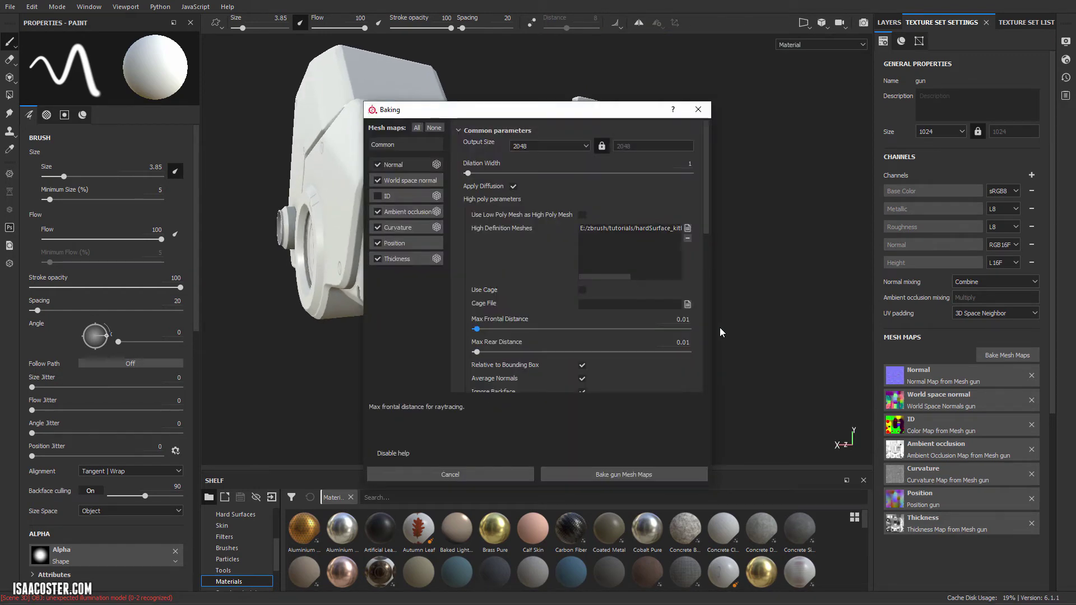
{"action": "left_click", "coordinate": [698, 110]}
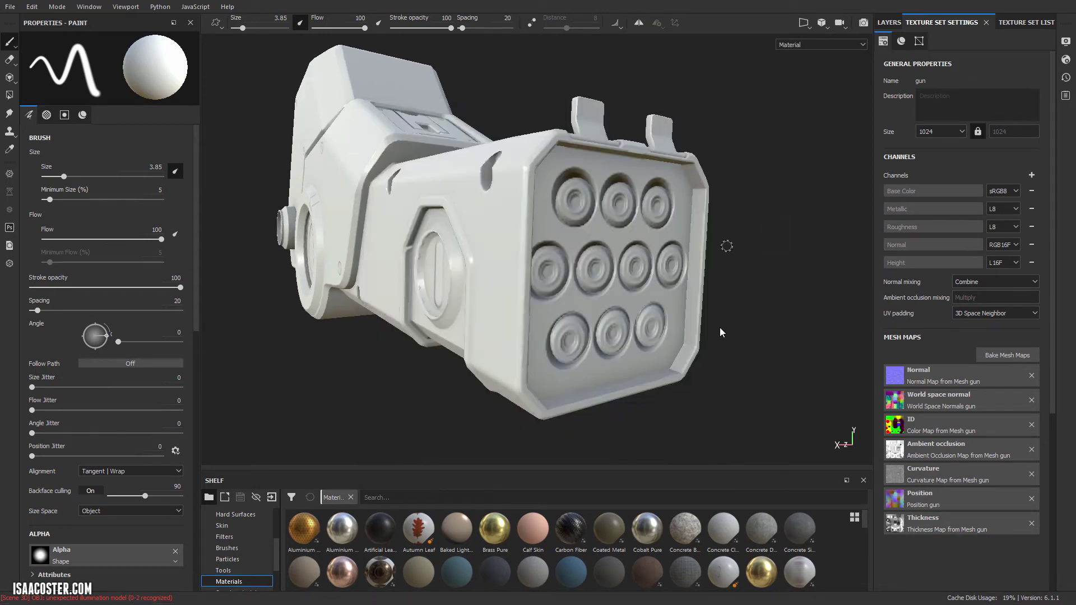
Examine the baked recesses on the barrel front and the slotted dial on the gun's side from several angles.
{"action": "mouse_move", "coordinate": [728, 242]}
{"action": "left_mouse_down", "text": "alt"}
{"action": "mouse_move", "coordinate": [699, 220]}
{"action": "mouse_move", "coordinate": [617, 200]}
{"action": "left_mouse_up", "text": "alt"}
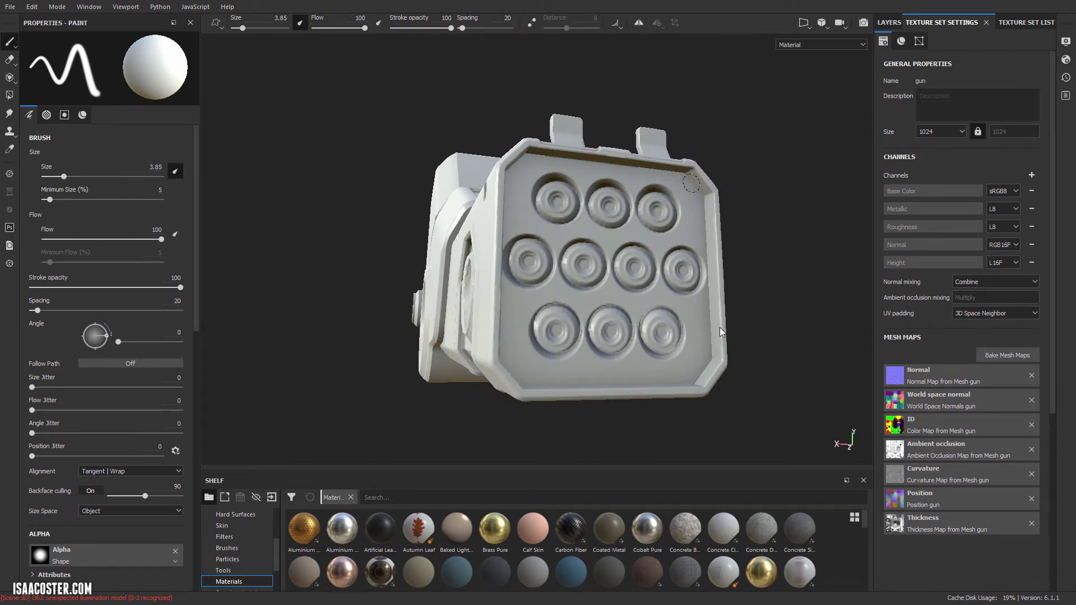
{"action": "left_click_drag", "start_coordinate": [662, 309], "coordinate": [546, 168], "text": "alt"}
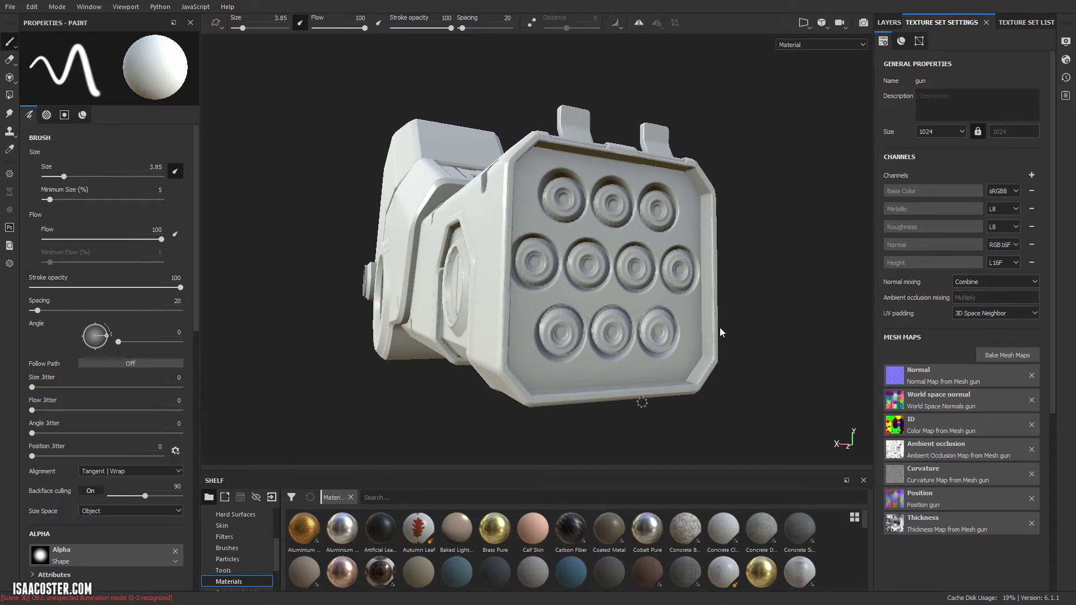
{"action": "mouse_move", "coordinate": [701, 240]}
{"action": "left_mouse_down"}
{"action": "mouse_move", "coordinate": [691, 350]}
{"action": "mouse_move", "coordinate": [725, 322]}
{"action": "mouse_move", "coordinate": [715, 265]}
{"action": "left_mouse_up"}
{"action": "key", "text": "ctrl+z"}
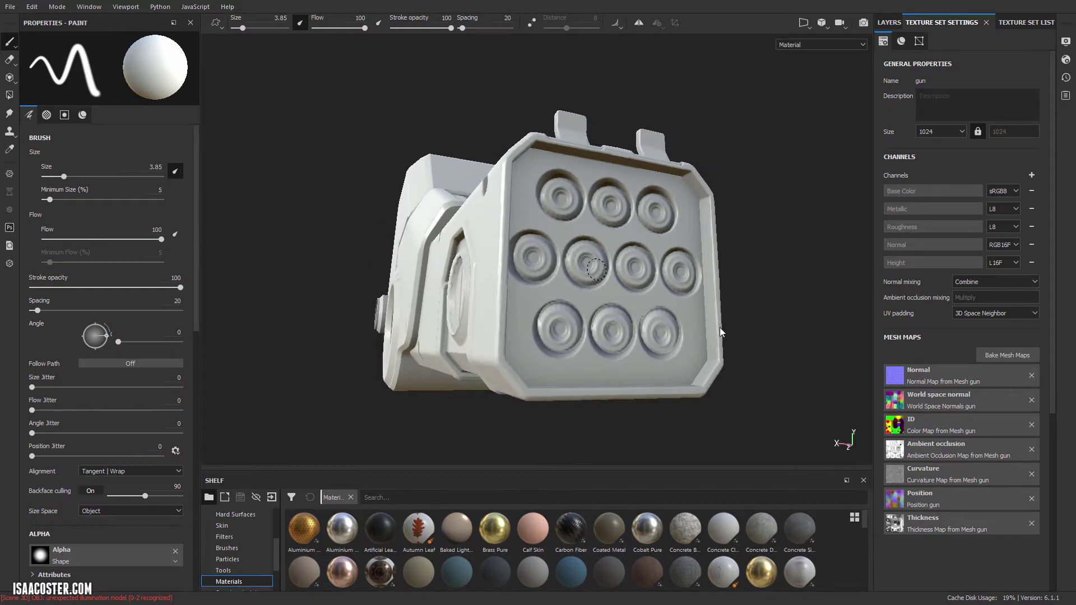
{"action": "left_click_drag", "start_coordinate": [619, 291], "coordinate": [573, 187], "text": "alt"}
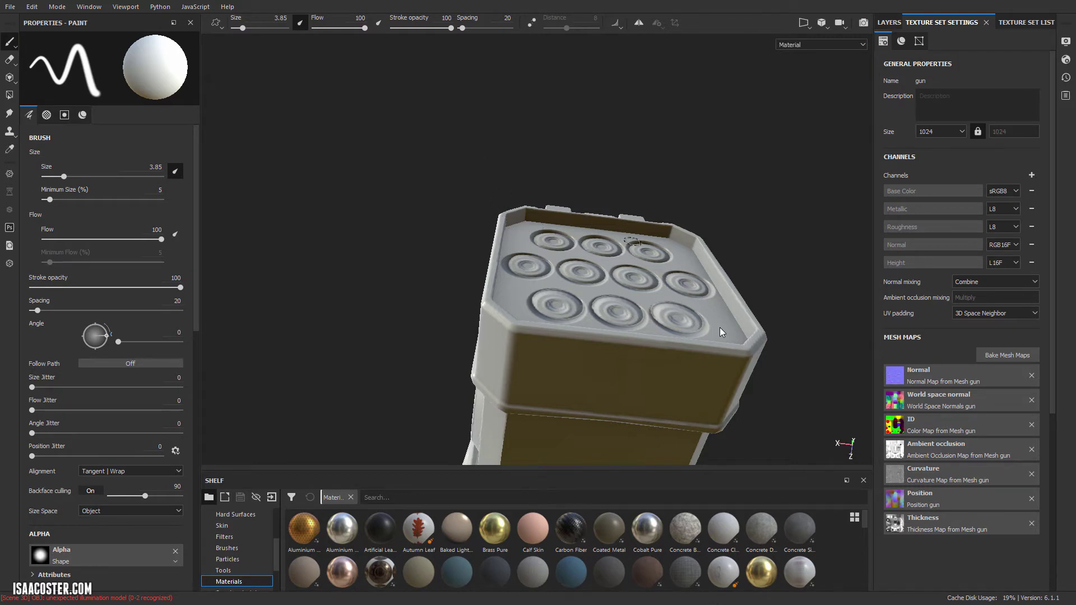
{"action": "mouse_move", "coordinate": [749, 195]}
{"action": "left_mouse_down", "text": "alt"}
{"action": "mouse_move", "coordinate": [729, 181]}
{"action": "mouse_move", "coordinate": [707, 220]}
{"action": "mouse_move", "coordinate": [733, 219]}
{"action": "left_mouse_up", "text": "alt"}
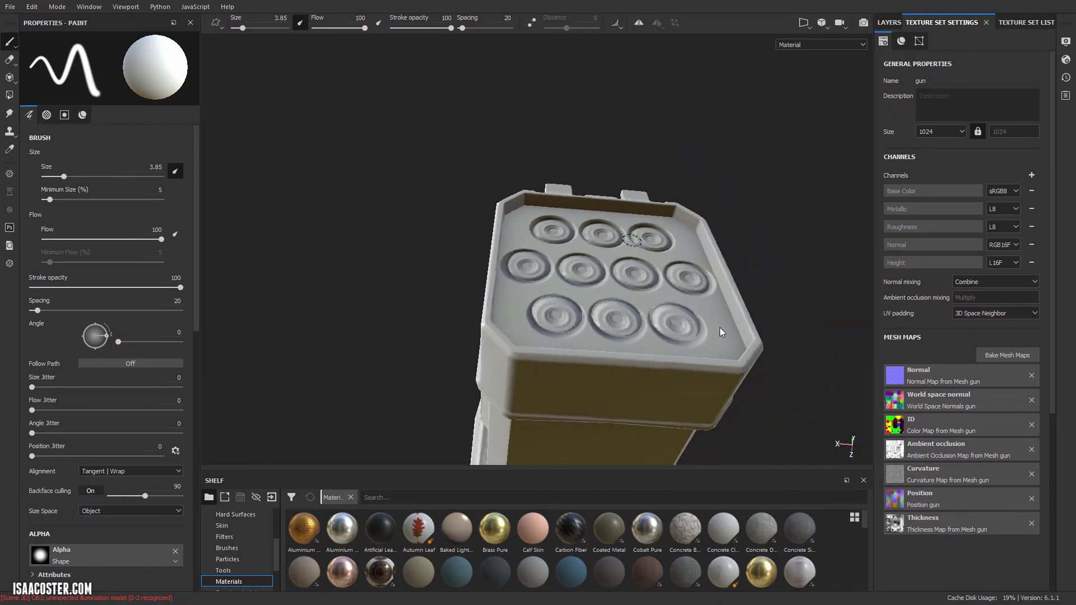
{"action": "mouse_move", "coordinate": [590, 242]}
{"action": "left_mouse_down", "text": "alt"}
{"action": "mouse_move", "coordinate": [509, 232]}
{"action": "mouse_move", "coordinate": [585, 240]}
{"action": "mouse_move", "coordinate": [663, 225]}
{"action": "left_mouse_up", "text": "alt"}
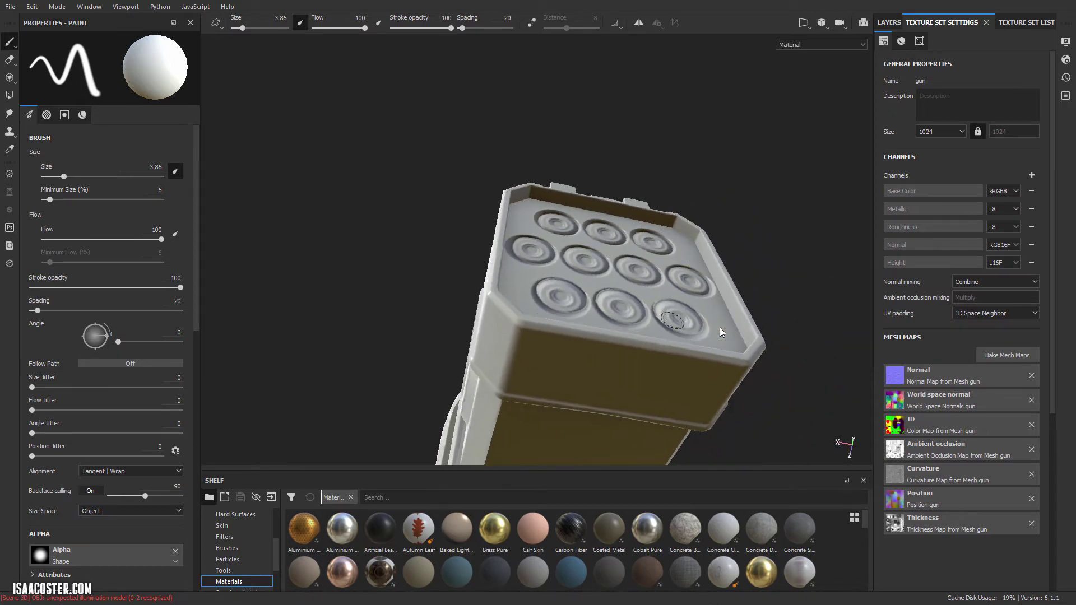
{"action": "left_click_drag", "start_coordinate": [666, 318], "coordinate": [502, 185], "text": "alt"}
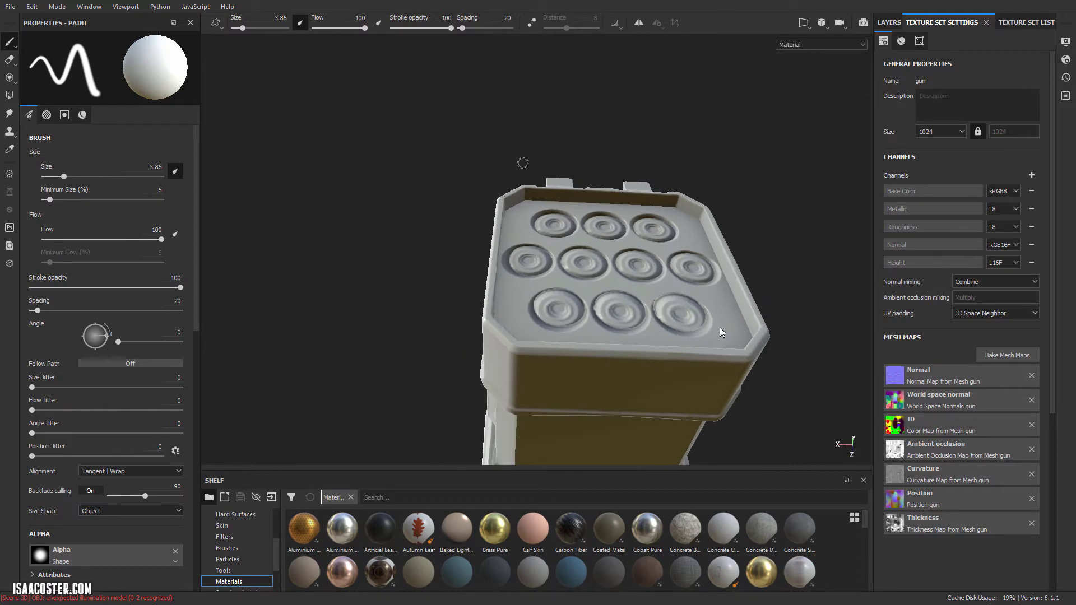
{"action": "left_click_drag", "start_coordinate": [696, 184], "coordinate": [640, 221], "text": "alt"}
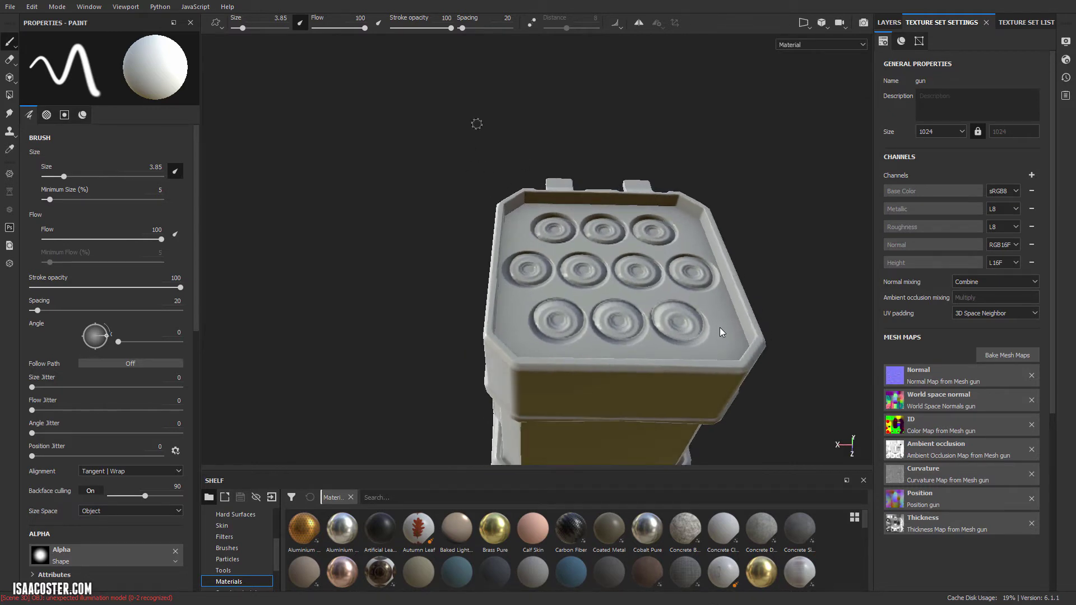
{"action": "left_click_drag", "start_coordinate": [527, 208], "coordinate": [522, 322], "text": "alt"}
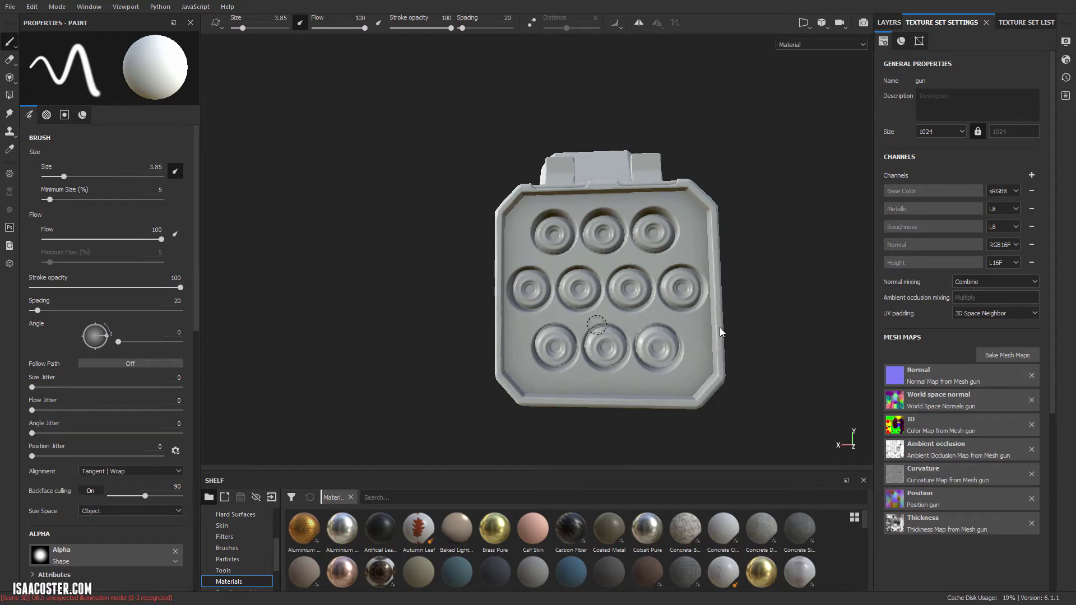
{"action": "left_click_drag", "start_coordinate": [600, 324], "coordinate": [580, 361], "text": "alt"}
{"action": "left_click_drag", "start_coordinate": [721, 332], "coordinate": [722, 332], "text": "alt"}
{"action": "scroll", "coordinate": [721, 332], "scroll_direction": "up", "scroll_amount": 3}
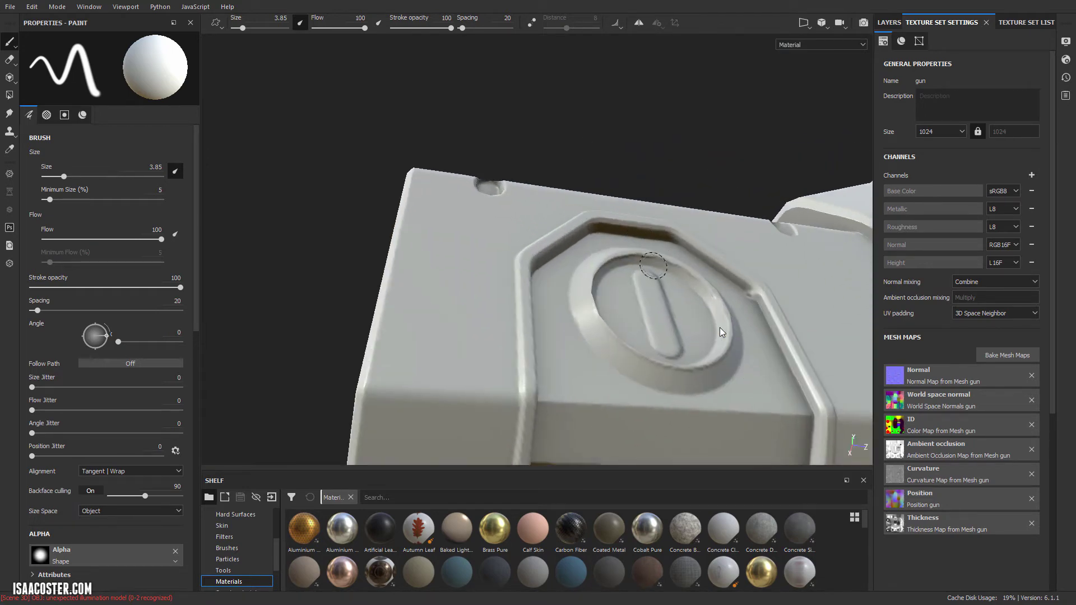
{"action": "mouse_move", "coordinate": [721, 332]}
{"action": "left_mouse_down", "text": "alt"}
{"action": "mouse_move", "coordinate": [543, 310]}
{"action": "mouse_move", "coordinate": [722, 332]}
{"action": "left_mouse_up", "text": "alt"}
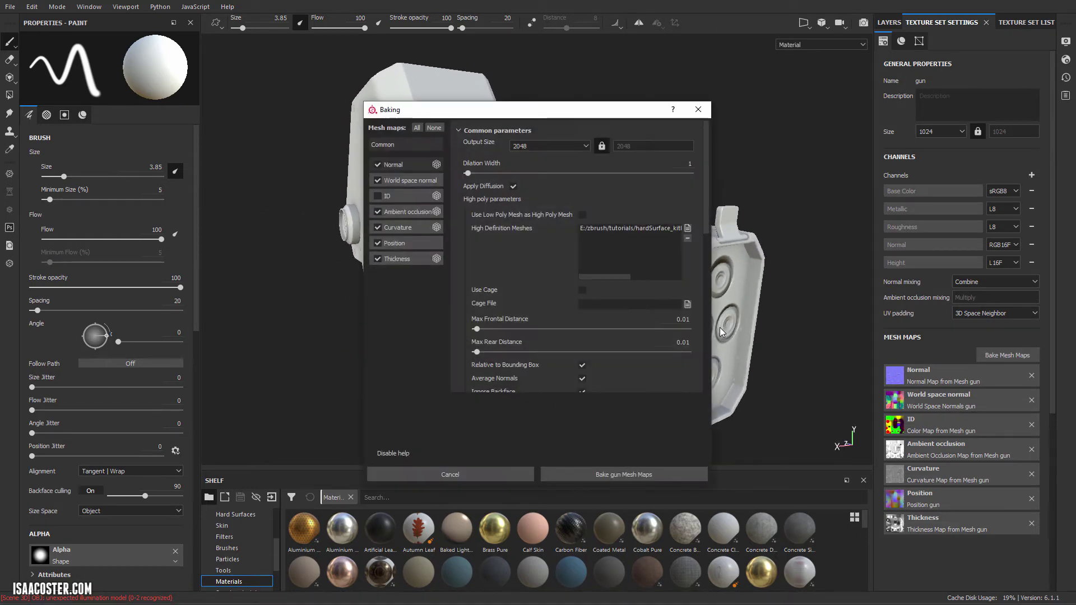
Rebake all gun mesh maps except ID with Average Normals turned off.
{"action": "scroll", "coordinate": [721, 332], "scroll_direction": "down", "scroll_amount": 1}
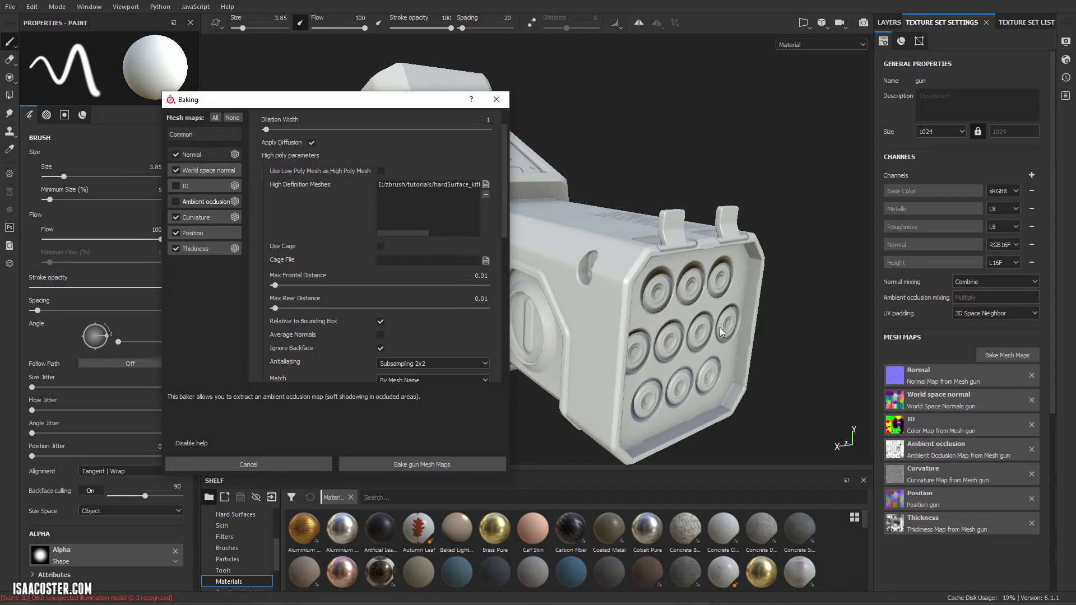
{"action": "left_click_drag", "start_coordinate": [332, 101], "coordinate": [227, 102]}
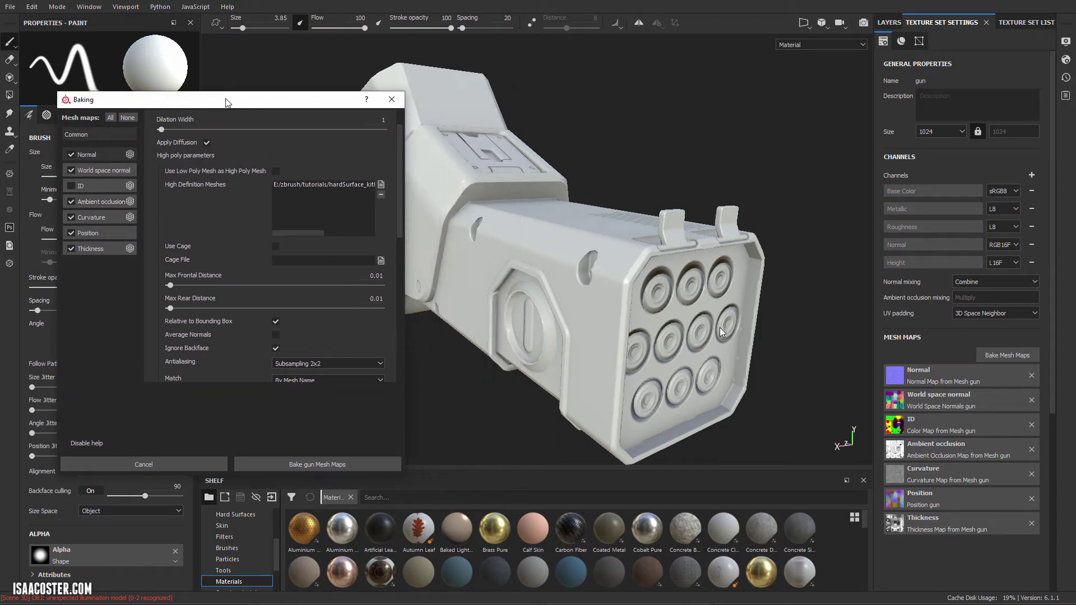
{"action": "key", "text": "Return"}
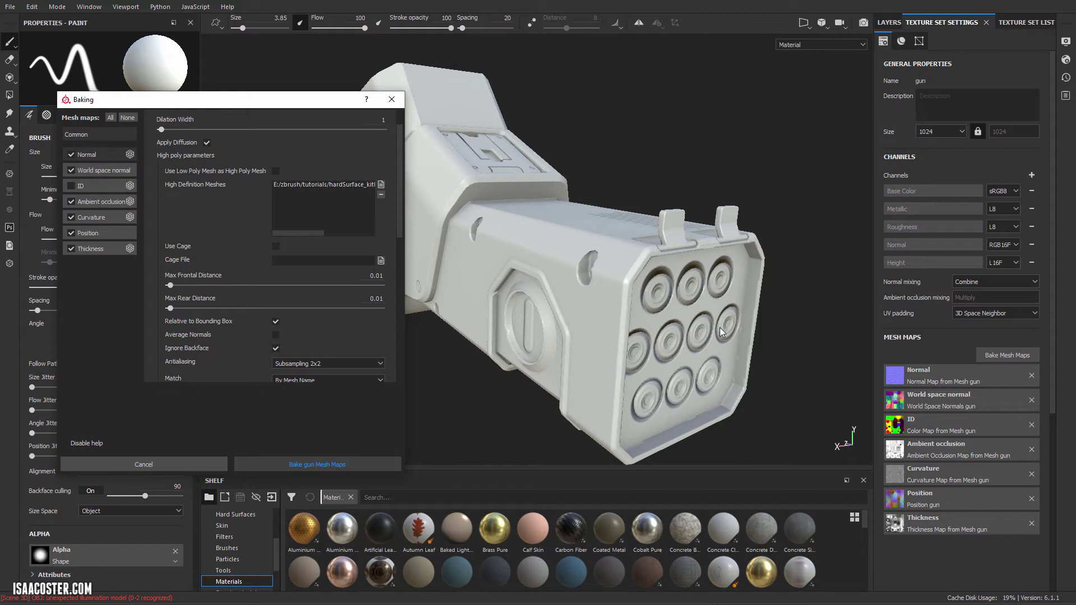
{"action": "left_click", "coordinate": [317, 464]}
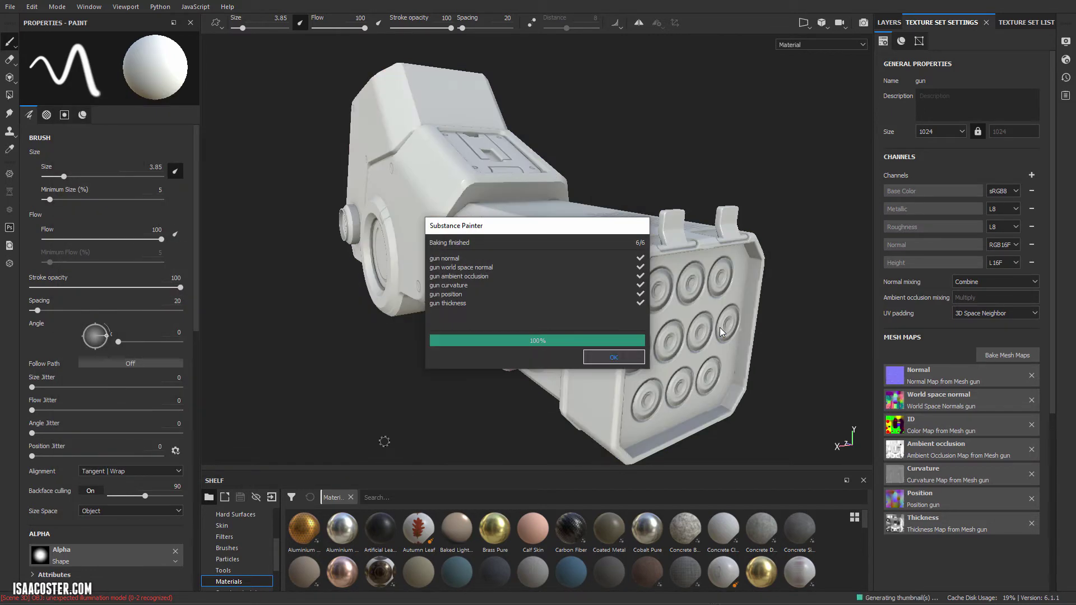
{"action": "left_click", "coordinate": [614, 357]}
Inspect the rebaked round recesses and inner rim of the barrel front up close and from several angles.
{"action": "left_click_drag", "start_coordinate": [720, 332], "coordinate": [591, 331], "text": "alt"}
{"action": "right_click_drag", "start_coordinate": [591, 331], "coordinate": [653, 386], "text": "alt"}
{"action": "middle_click_drag", "start_coordinate": [751, 422], "coordinate": [564, 313], "text": "alt"}
{"action": "scroll", "coordinate": [720, 331], "scroll_direction": "up", "scroll_amount": 4}
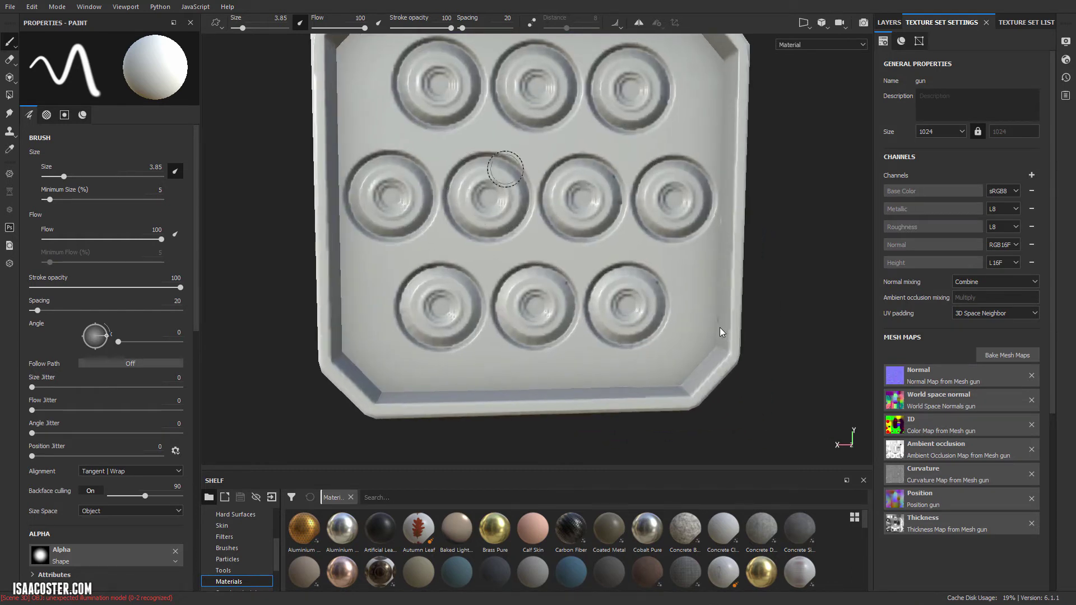
{"action": "left_click_drag", "start_coordinate": [721, 332], "coordinate": [721, 332], "text": "alt"}
{"action": "middle_click_drag", "start_coordinate": [556, 224], "coordinate": [601, 280], "text": "alt"}
{"action": "left_click_drag", "start_coordinate": [721, 332], "coordinate": [721, 332], "text": "alt"}
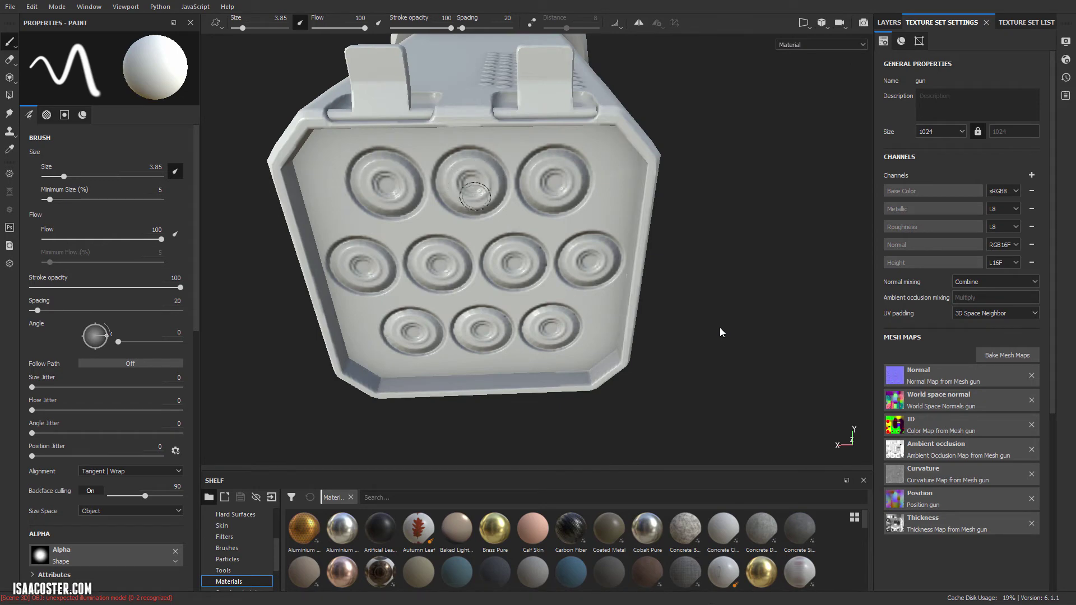
{"action": "scroll", "coordinate": [464, 291], "scroll_direction": "down", "scroll_amount": 3}
{"action": "left_click_drag", "start_coordinate": [464, 291], "coordinate": [589, 298], "text": "alt"}
{"action": "left_click_drag", "start_coordinate": [722, 331], "coordinate": [720, 332], "text": "alt"}
{"action": "mouse_move", "coordinate": [574, 241]}
{"action": "left_mouse_down", "text": "alt"}
{"action": "mouse_move", "coordinate": [586, 241]}
{"action": "mouse_move", "coordinate": [571, 243]}
{"action": "left_mouse_up", "text": "alt"}
{"action": "left_click_drag", "start_coordinate": [722, 332], "coordinate": [722, 332], "text": "alt"}
Switch to Maya, select the gun_high mesh near the barrel front, and close the UV Toolkit.
{"action": "key", "text": "alt+Tab"}
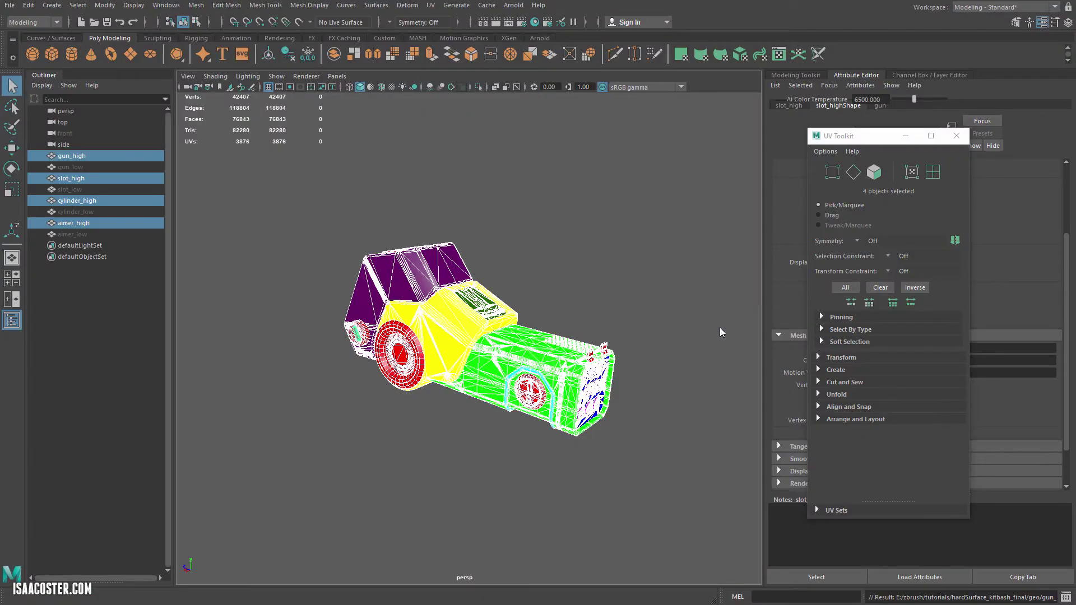
{"action": "left_click_drag", "start_coordinate": [721, 333], "coordinate": [722, 332], "text": "alt"}
{"action": "scroll", "coordinate": [721, 333], "scroll_direction": "up", "scroll_amount": 10}
{"action": "left_click", "coordinate": [722, 332]}
{"action": "left_click_drag", "start_coordinate": [879, 138], "coordinate": [805, 137]}
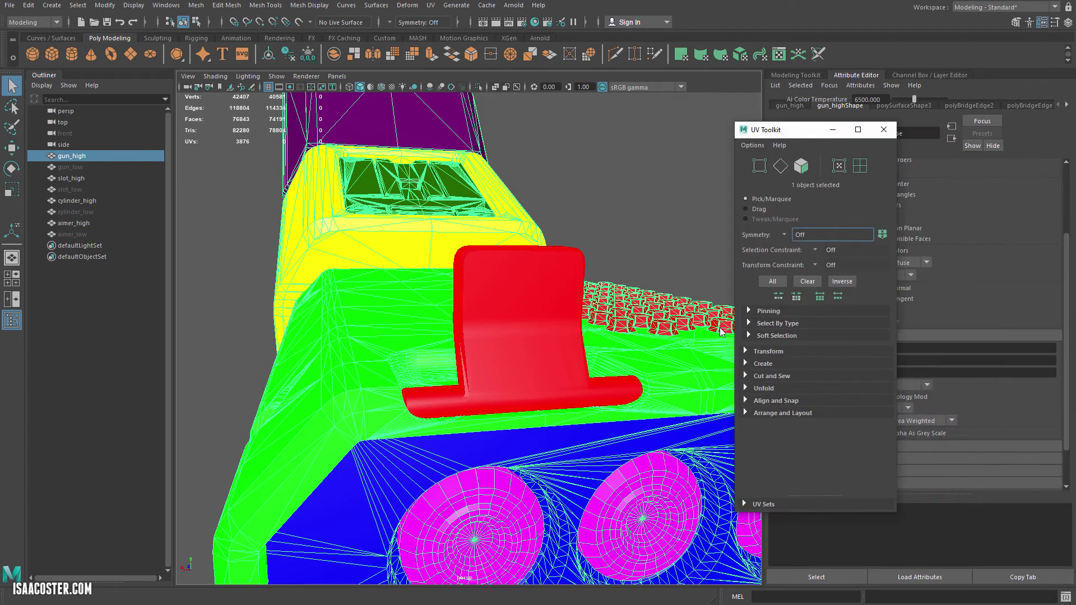
{"action": "left_click", "coordinate": [884, 130]}
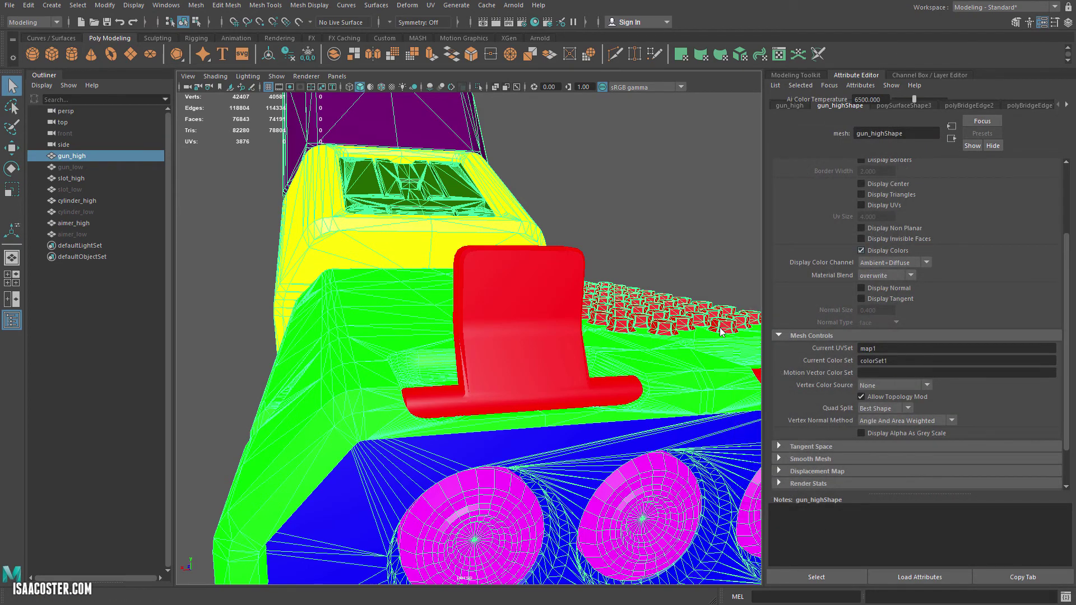
Hide the vertex colors on gun_high and smooth its faceted shading with Soften/Harden Edges.
{"action": "key", "text": "ctrl+z"}
{"action": "middle_click_drag", "start_coordinate": [722, 333], "coordinate": [632, 148], "text": "alt"}
{"action": "key", "text": "ctrl+z"}
{"action": "left_click_drag", "start_coordinate": [722, 332], "coordinate": [696, 316], "text": "alt"}
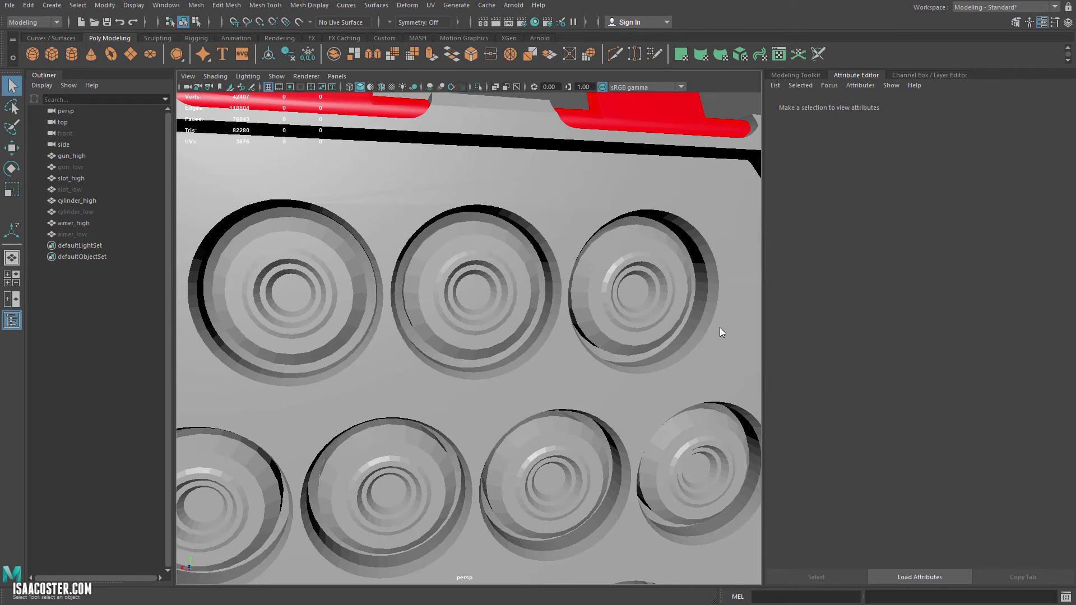
{"action": "left_click", "coordinate": [721, 333]}
{"action": "left_click", "coordinate": [310, 5]}
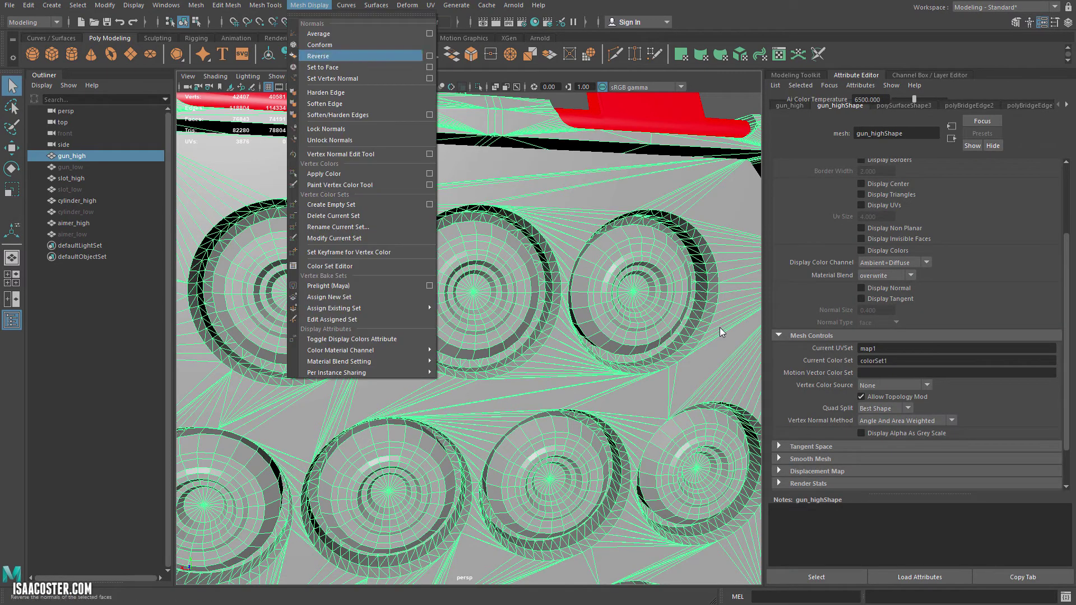
{"action": "left_click", "coordinate": [345, 114]}
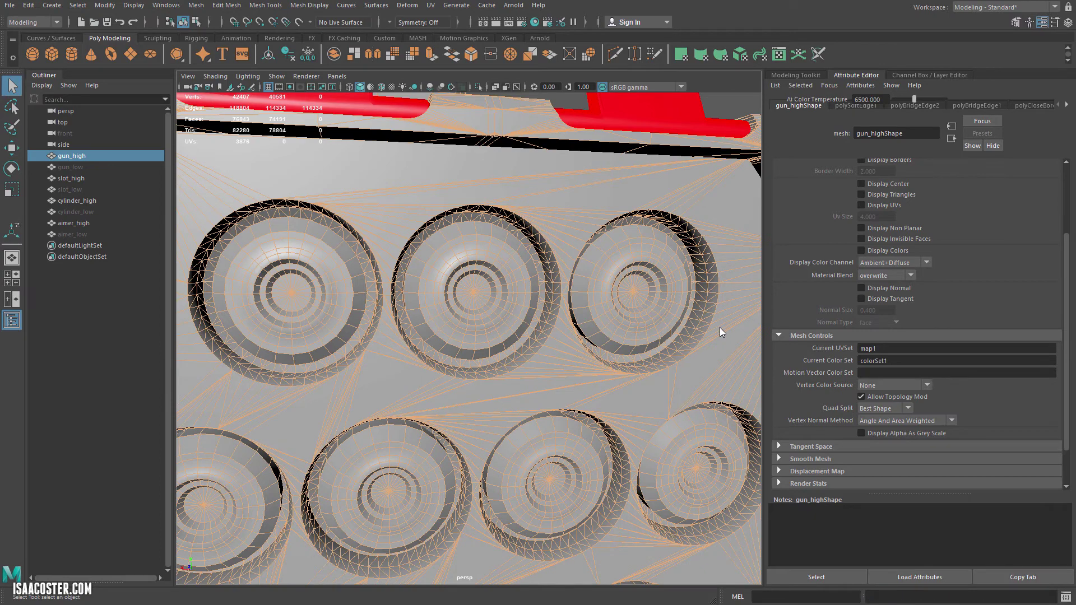
{"action": "left_click", "coordinate": [721, 332]}
Check the softened shading around the gun, and turn Display Colors back on for gun_high.
{"action": "mouse_move", "coordinate": [722, 332]}
{"action": "left_mouse_down", "text": "alt"}
{"action": "mouse_move", "coordinate": [716, 314]}
{"action": "mouse_move", "coordinate": [757, 332]}
{"action": "left_mouse_up", "text": "alt"}
{"action": "right_click_drag", "start_coordinate": [722, 332], "coordinate": [645, 332], "text": "alt"}
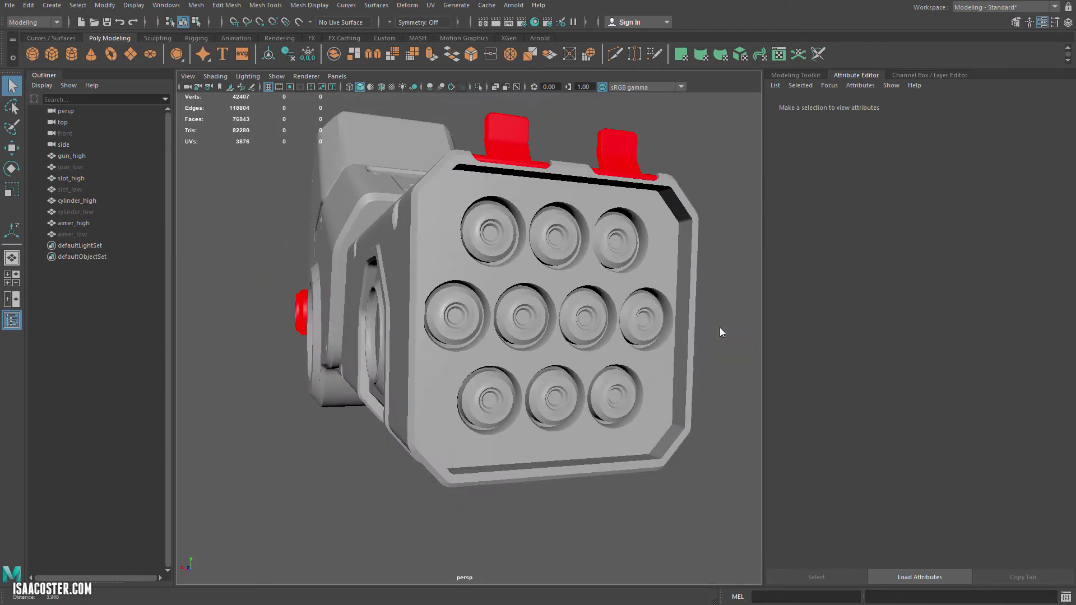
{"action": "mouse_move", "coordinate": [721, 332]}
{"action": "left_mouse_down", "text": "alt"}
{"action": "mouse_move", "coordinate": [778, 343]}
{"action": "mouse_move", "coordinate": [721, 332]}
{"action": "left_mouse_up", "text": "alt"}
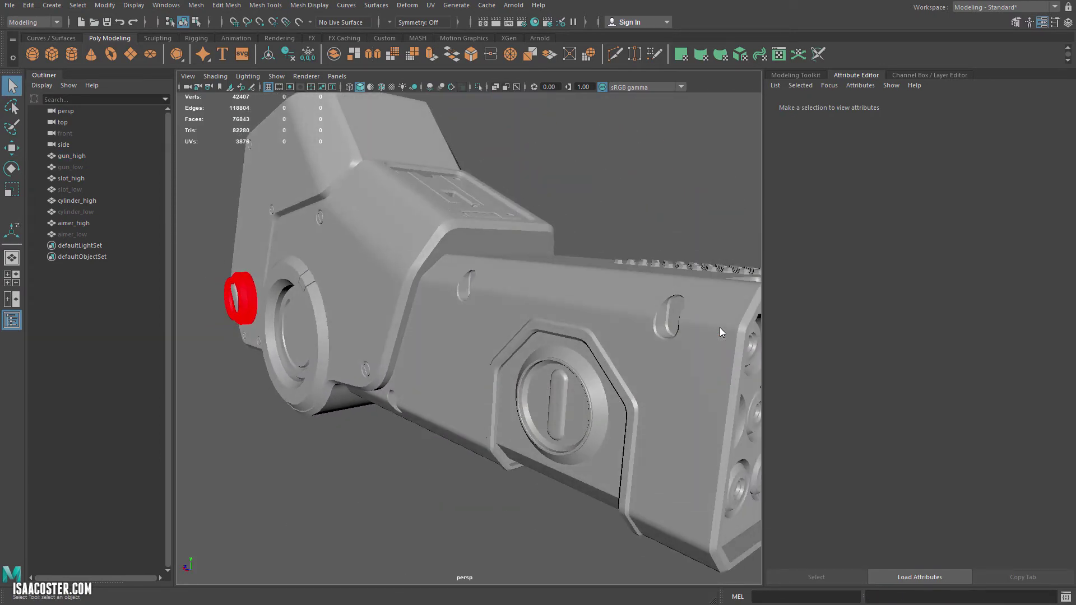
{"action": "left_click", "coordinate": [721, 332]}
{"action": "left_click", "coordinate": [861, 250]}
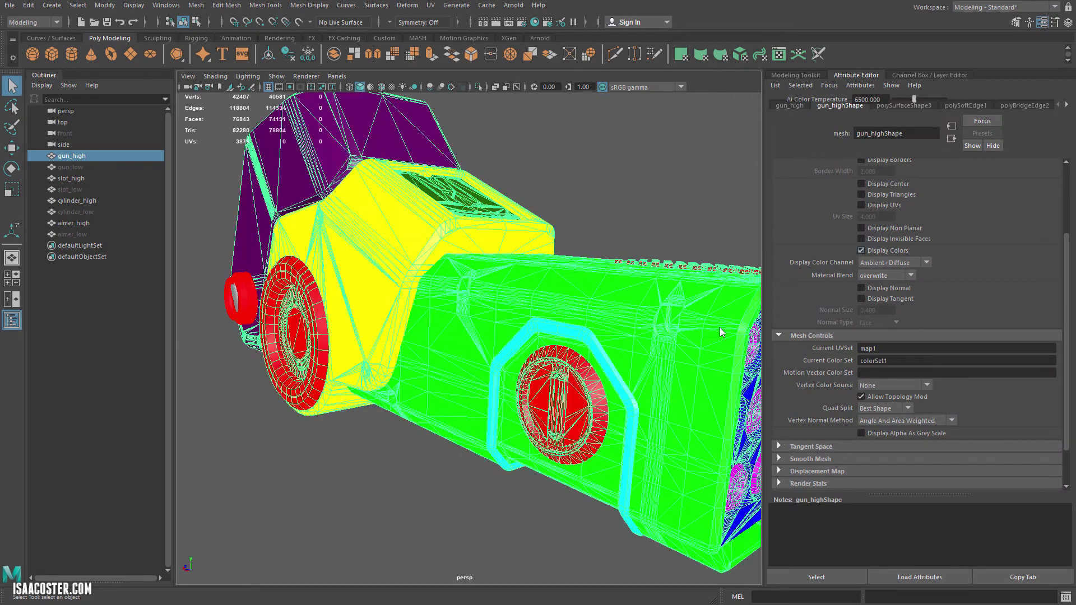
{"action": "left_click", "coordinate": [695, 205]}
Select all visible high-poly meshes and export them in OBJ format, replacing gun_high_obj.obj in the geo folder.
{"action": "right_click_drag", "start_coordinate": [696, 205], "coordinate": [611, 204], "text": "alt"}
{"action": "left_click_drag", "start_coordinate": [611, 204], "coordinate": [583, 207], "text": "alt"}
{"action": "mouse_move", "coordinate": [301, 166]}
{"action": "left_mouse_down"}
{"action": "mouse_move", "coordinate": [703, 468]}
{"action": "mouse_move", "coordinate": [719, 467]}
{"action": "left_mouse_up"}
{"action": "scroll", "coordinate": [722, 332], "scroll_direction": "up", "scroll_amount": 1}
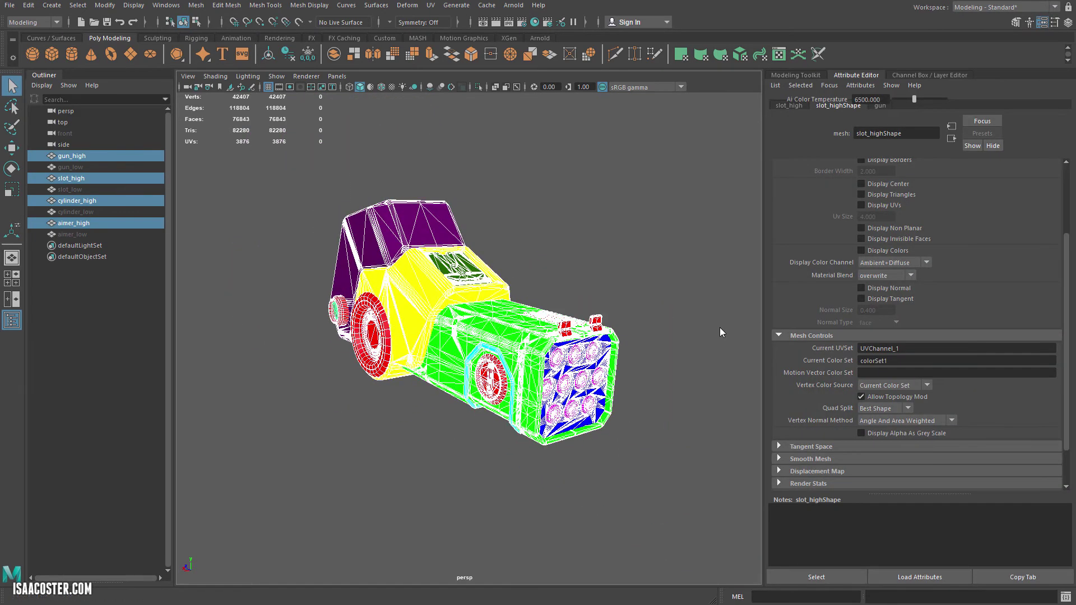
{"action": "left_click", "coordinate": [10, 5]}
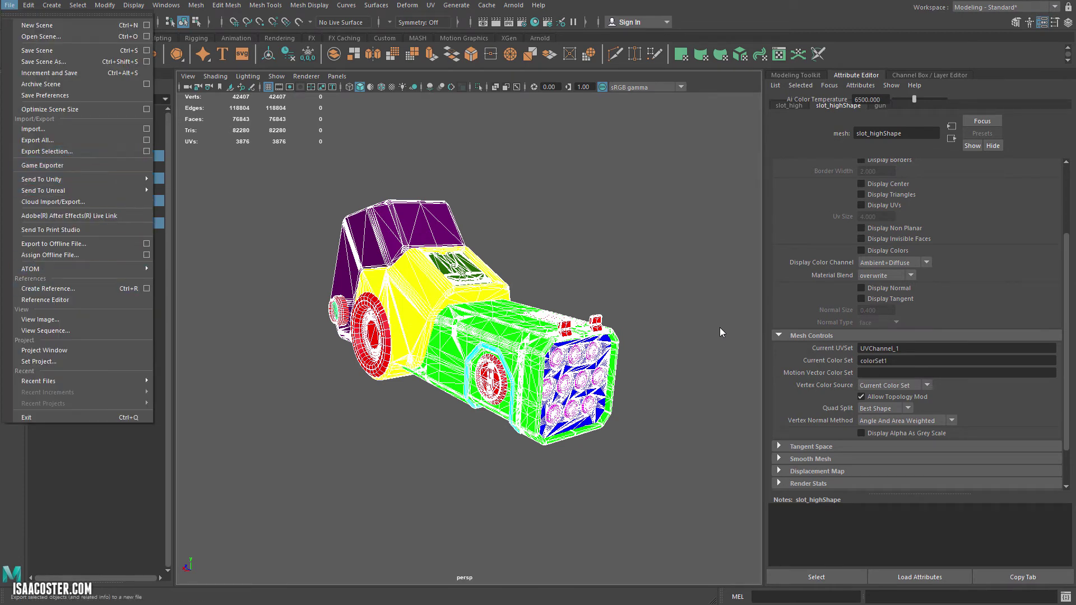
{"action": "key", "text": "Up"}
{"action": "key", "text": "Return"}
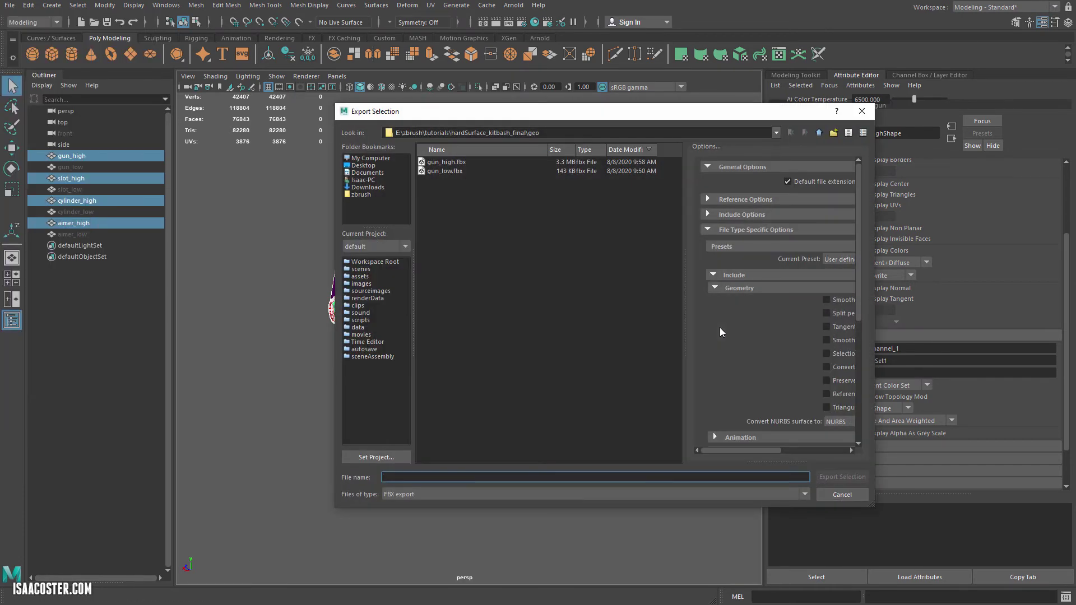
{"action": "left_click", "coordinate": [596, 495]}
{"action": "scroll", "coordinate": [596, 556], "scroll_direction": "down", "scroll_amount": 1}
{"action": "key", "text": "Return"}
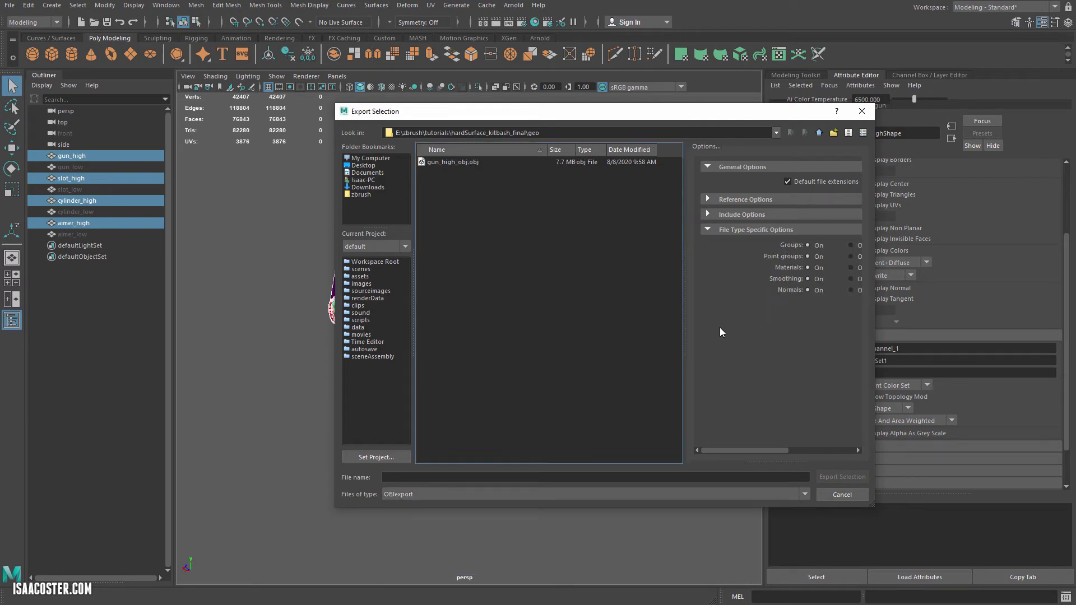
{"action": "double_click", "coordinate": [453, 162]}
{"action": "left_click", "coordinate": [582, 325]}
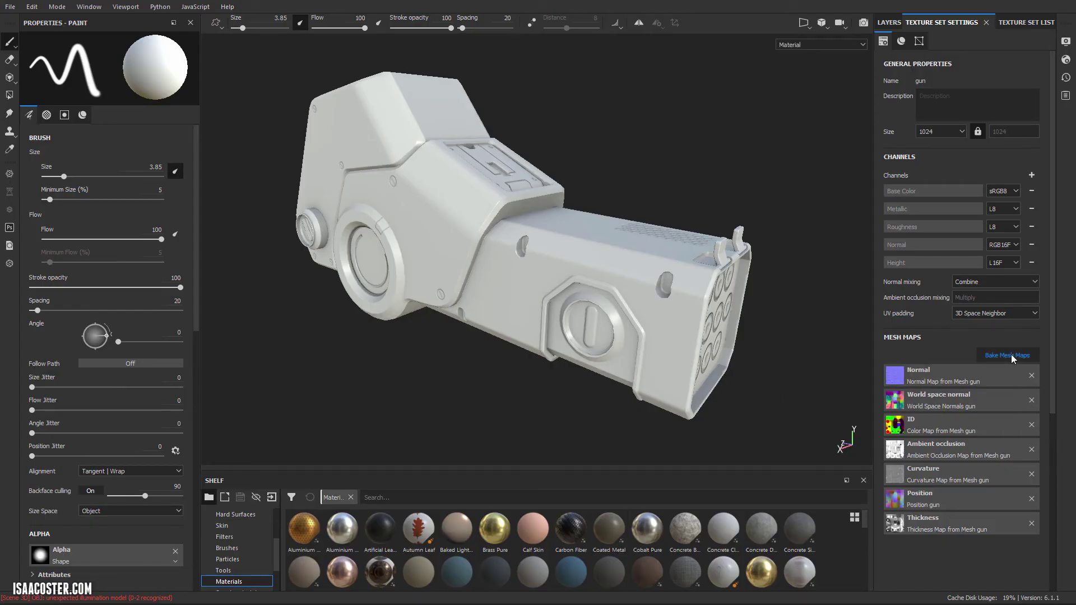
Open the gun's mesh map bake settings in Substance Painter and review the By Mesh Name matching with its low-poly and high-poly suffixes.
{"action": "left_click", "coordinate": [1009, 355]}
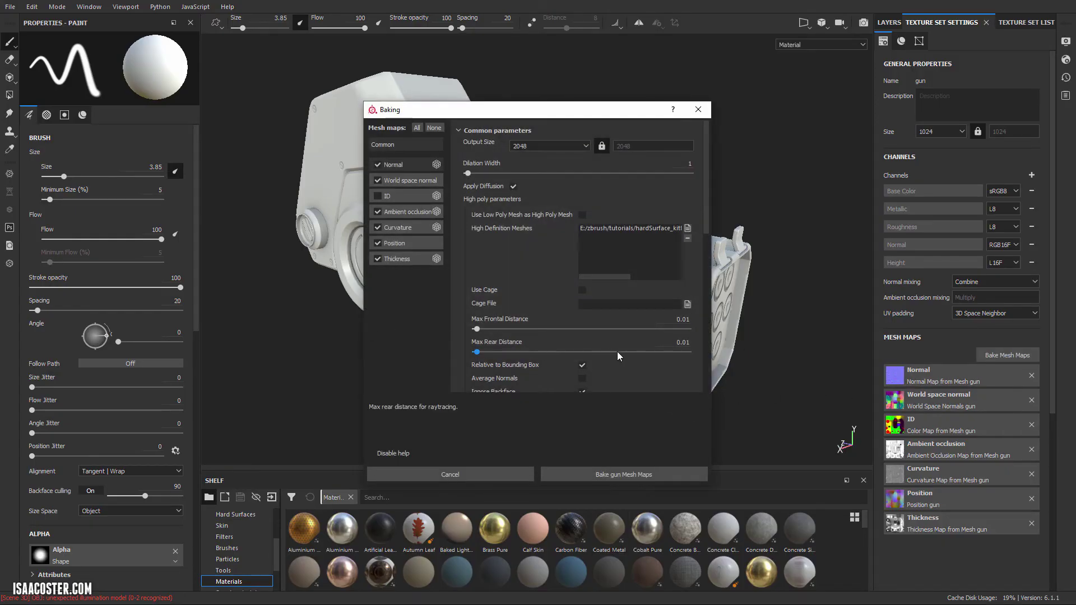
{"action": "scroll", "coordinate": [504, 336], "scroll_direction": "down", "scroll_amount": 3}
{"action": "double_click", "coordinate": [615, 354]}
{"action": "left_click", "coordinate": [606, 355]}
{"action": "double_click", "coordinate": [603, 355]}
{"action": "left_click", "coordinate": [598, 340]}
{"action": "left_click", "coordinate": [612, 354]}
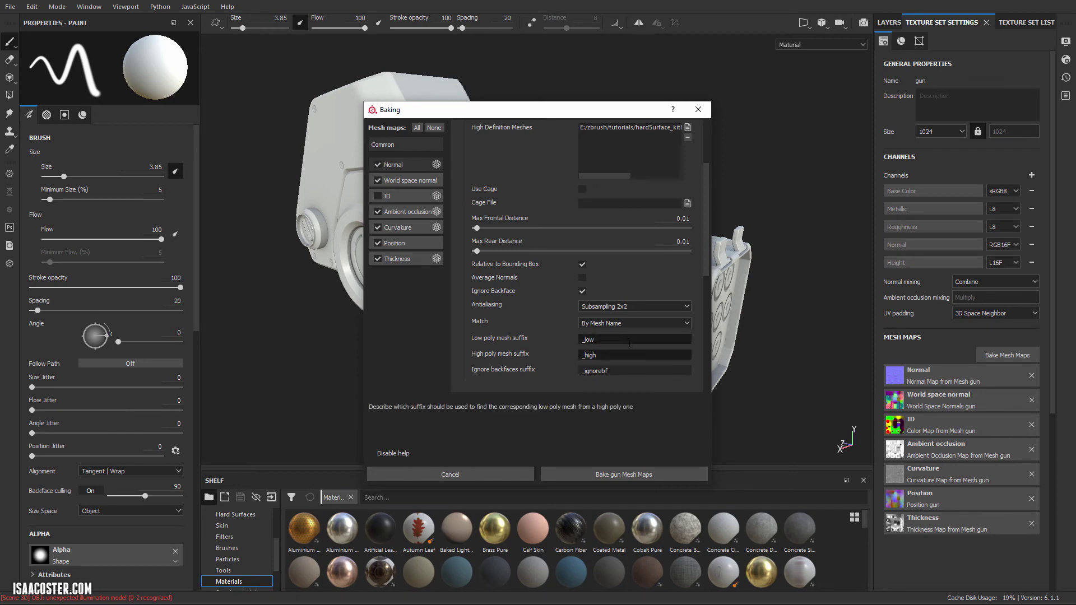